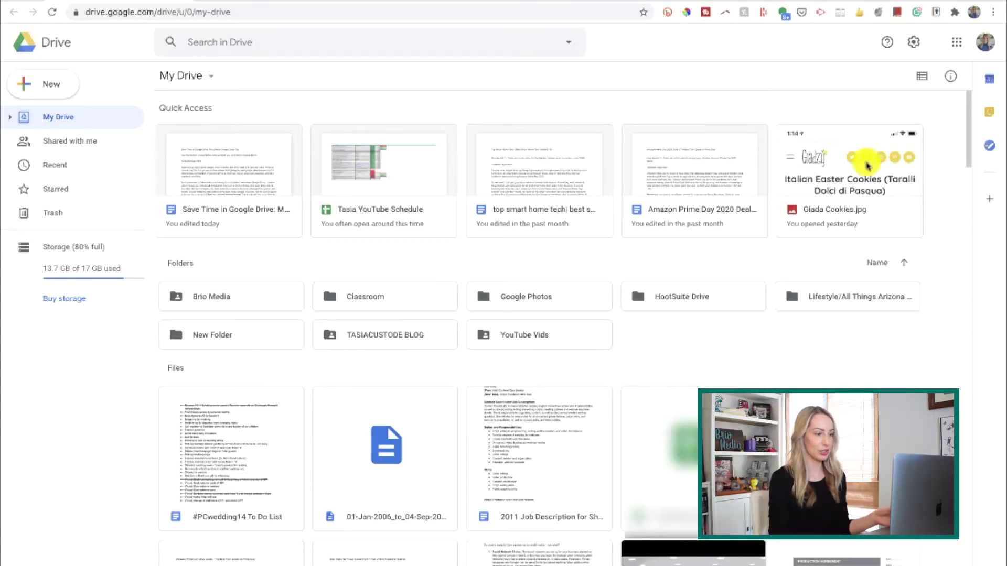
- Preview Giada Cookies.jpg, start a comment on an area, then discard it and close the preview
{"action": "left_click", "coordinate": [889, 171]}
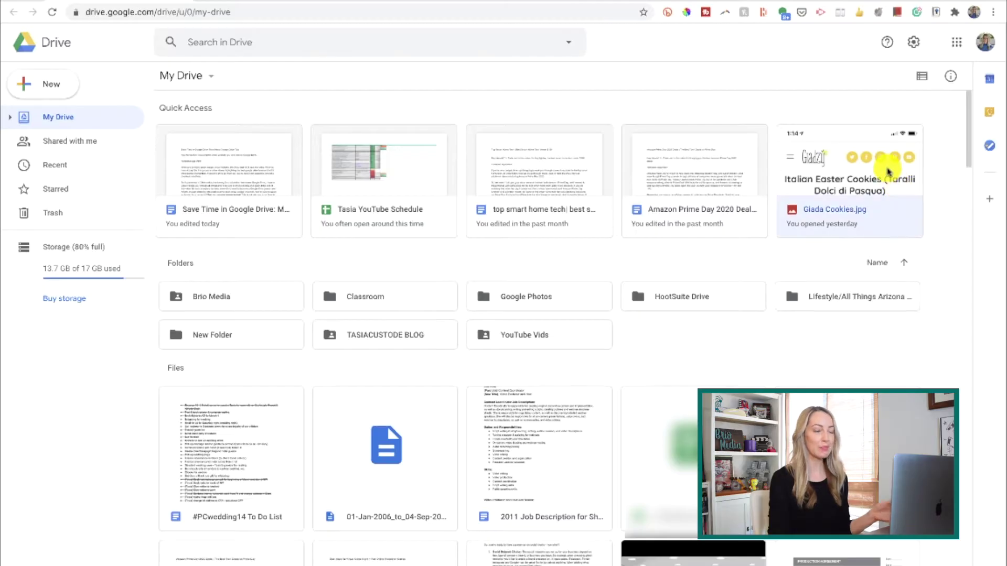
{"action": "double_click", "coordinate": [903, 166]}
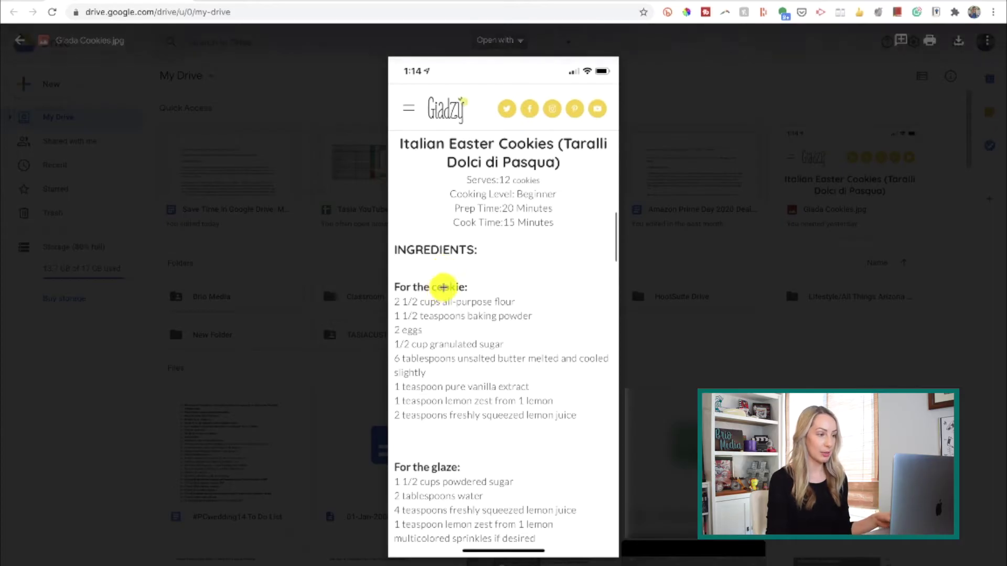
{"action": "left_click_drag", "start_coordinate": [445, 287], "coordinate": [459, 292]}
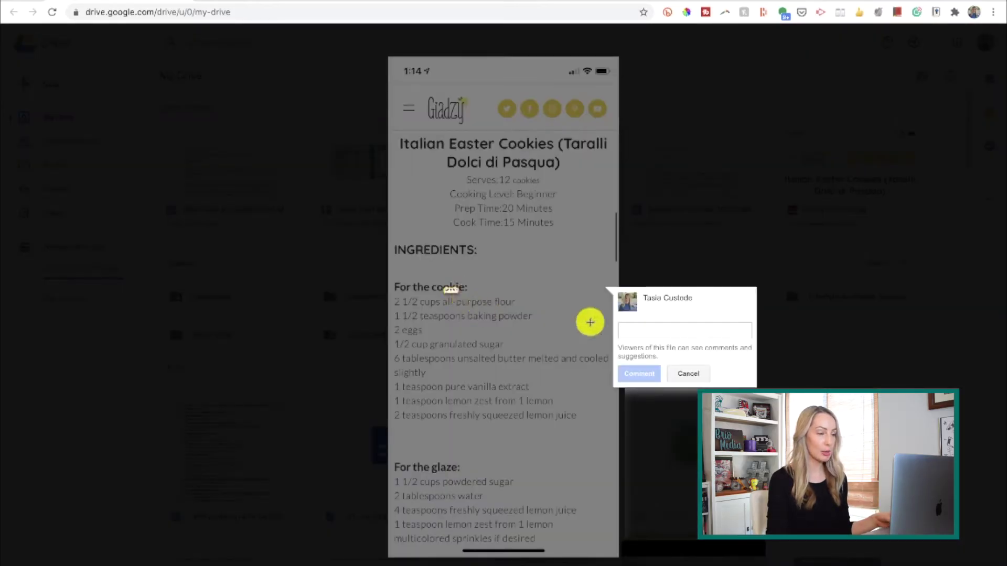
{"action": "left_click", "coordinate": [687, 374]}
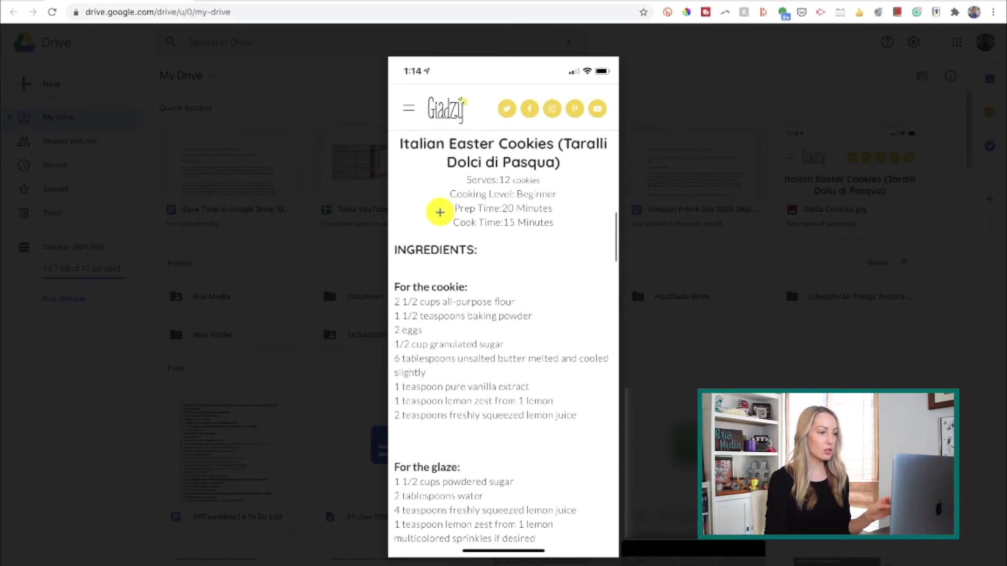
{"action": "left_click", "coordinate": [346, 195]}
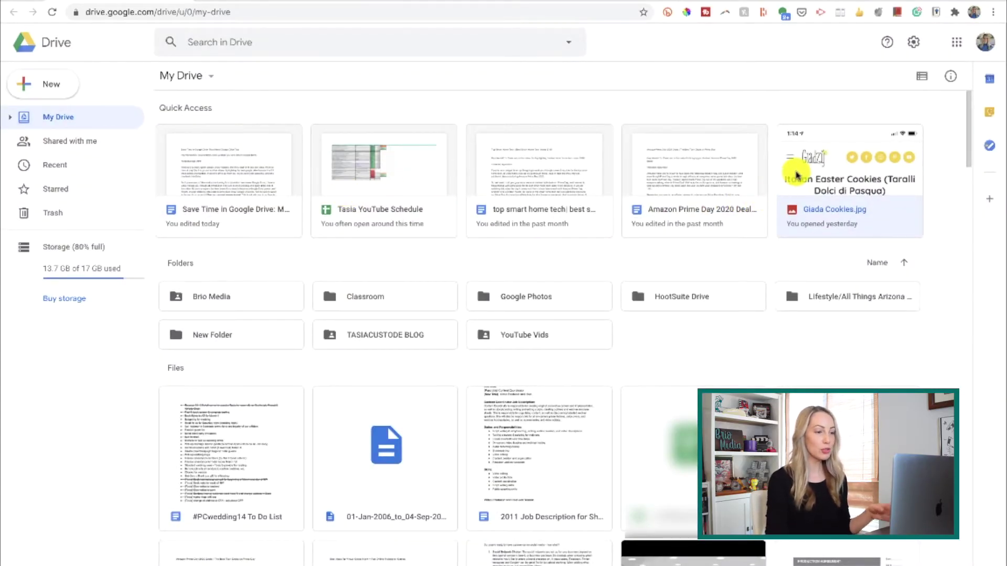
- Open Giada Cookies.jpg with Google Docs and select the extracted title 'Italian Easter Cookies'
{"action": "right_click", "coordinate": [796, 175]}
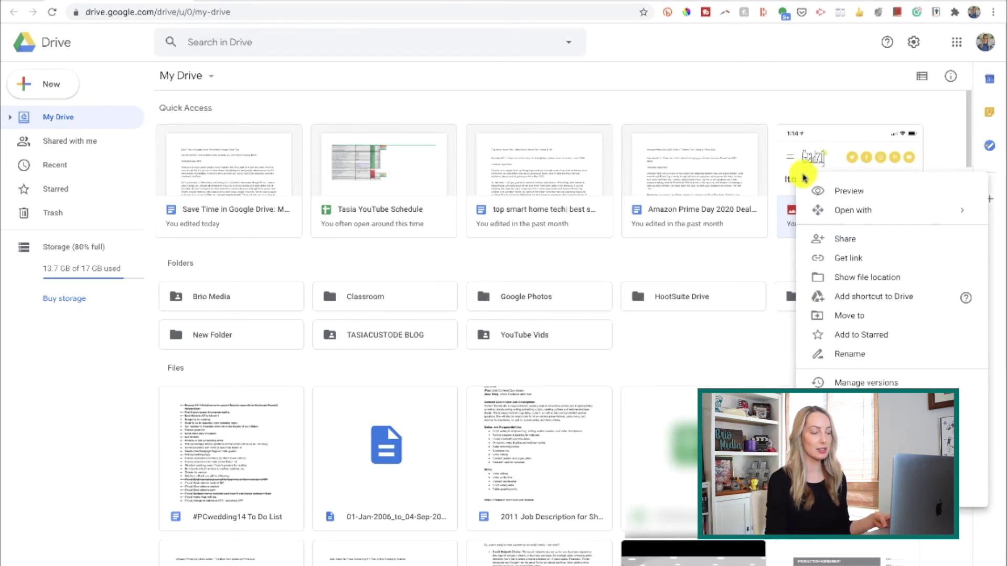
{"action": "mouse_move", "coordinate": [823, 208]}
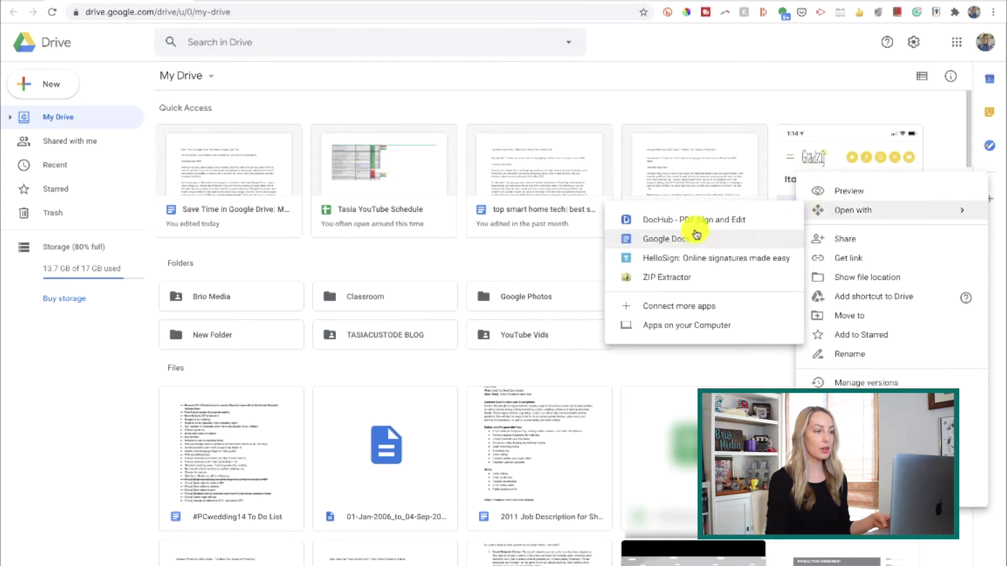
{"action": "left_click", "coordinate": [721, 248]}
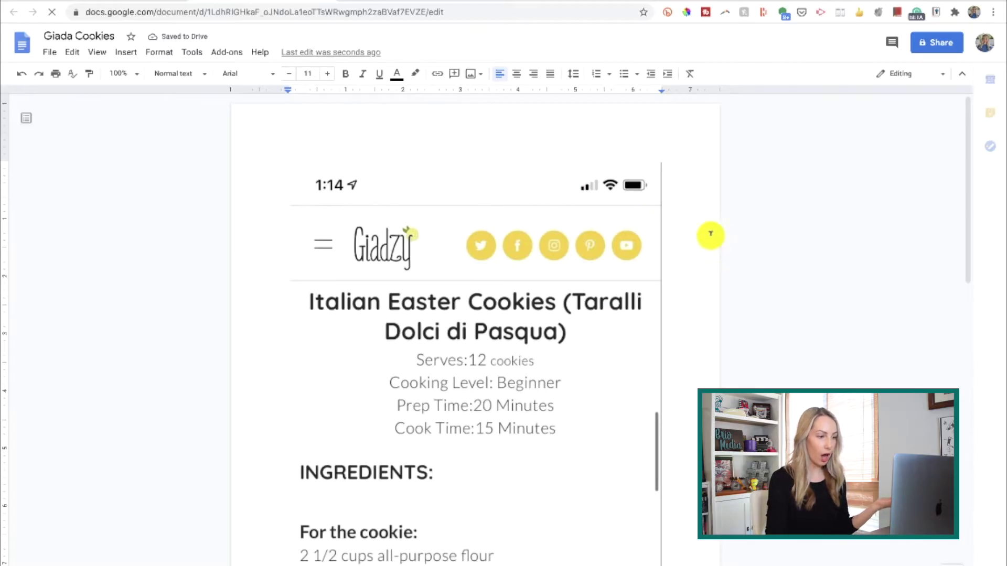
{"action": "scroll", "coordinate": [736, 223], "scroll_direction": "down", "scroll_amount": 1}
{"action": "scroll", "coordinate": [736, 223], "scroll_direction": "down", "scroll_amount": 9}
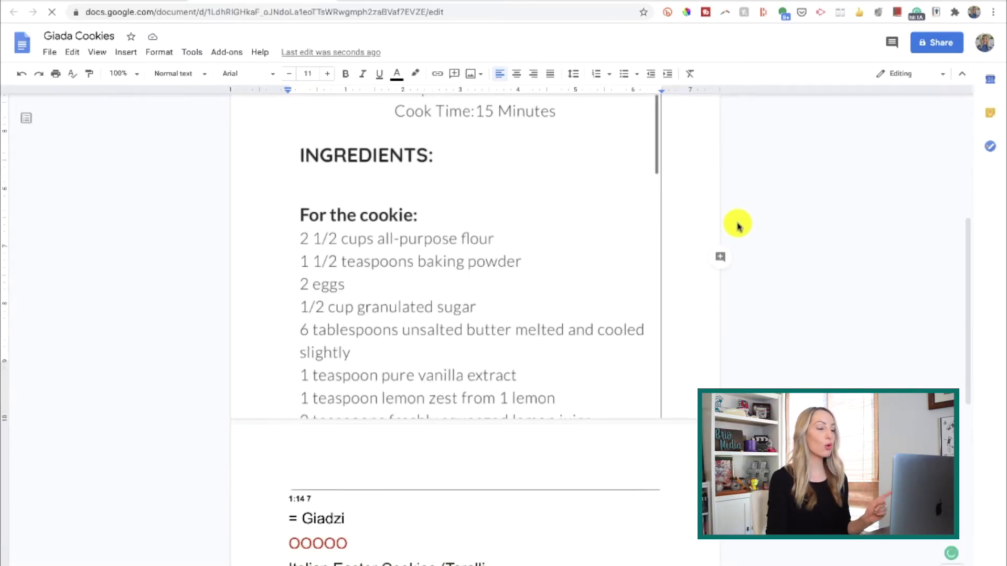
{"action": "scroll", "coordinate": [739, 230], "scroll_direction": "down", "scroll_amount": 2}
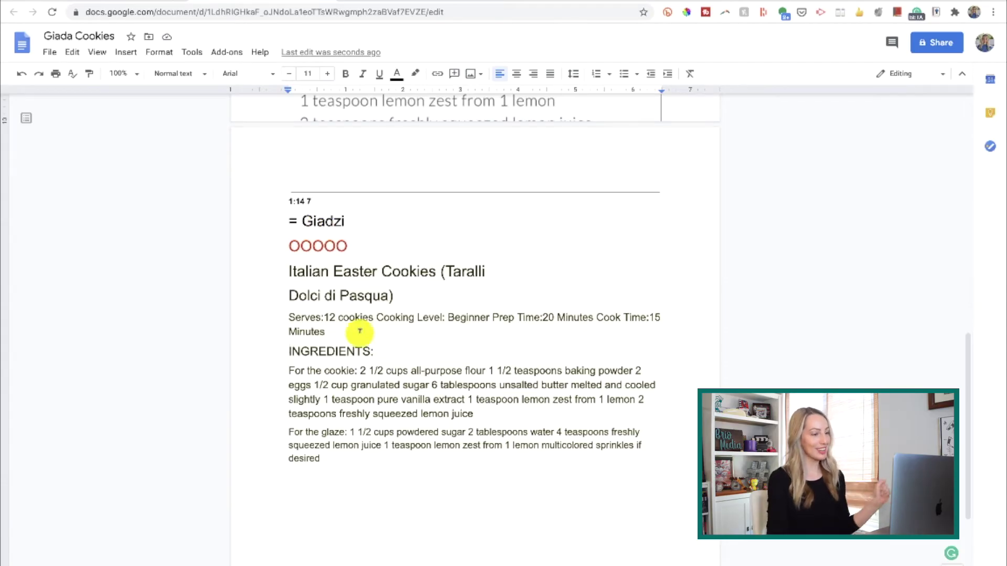
{"action": "left_click_drag", "start_coordinate": [288, 270], "coordinate": [427, 271]}
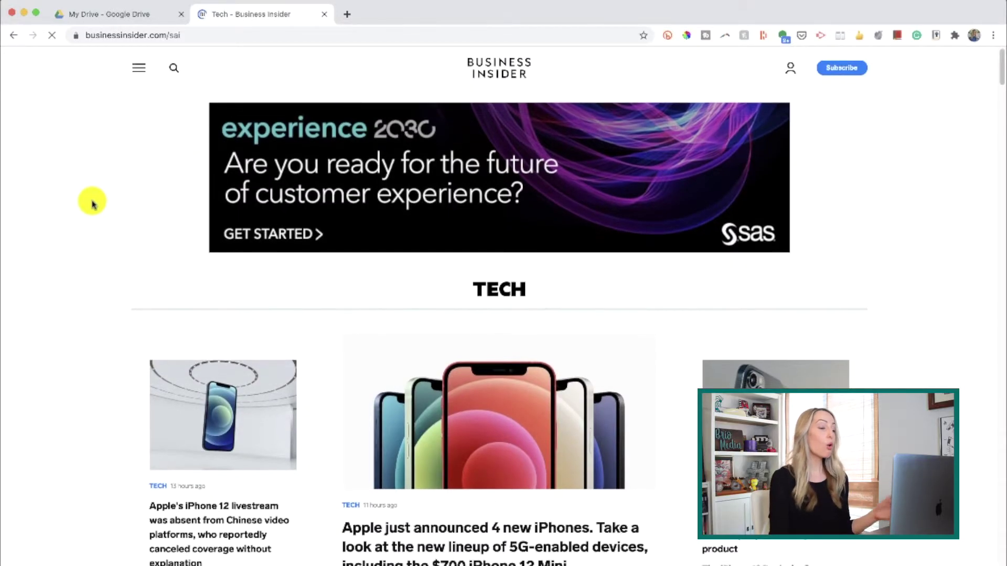
- Create a new untitled document with doc.new, then enter forms.new in the address bar
{"action": "scroll", "coordinate": [92, 203], "scroll_direction": "down", "scroll_amount": 3}
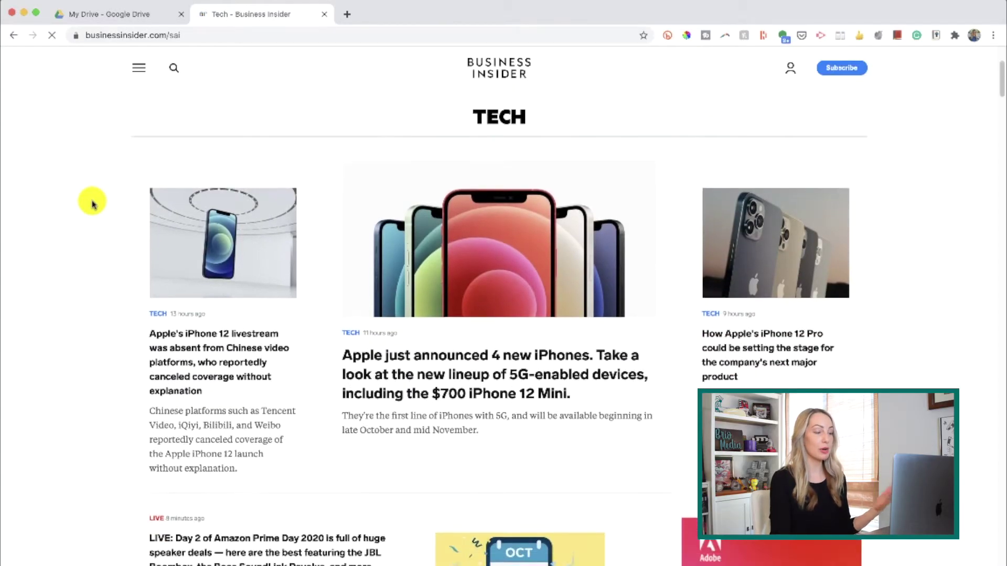
{"action": "scroll", "coordinate": [91, 203], "scroll_direction": "down", "scroll_amount": 1}
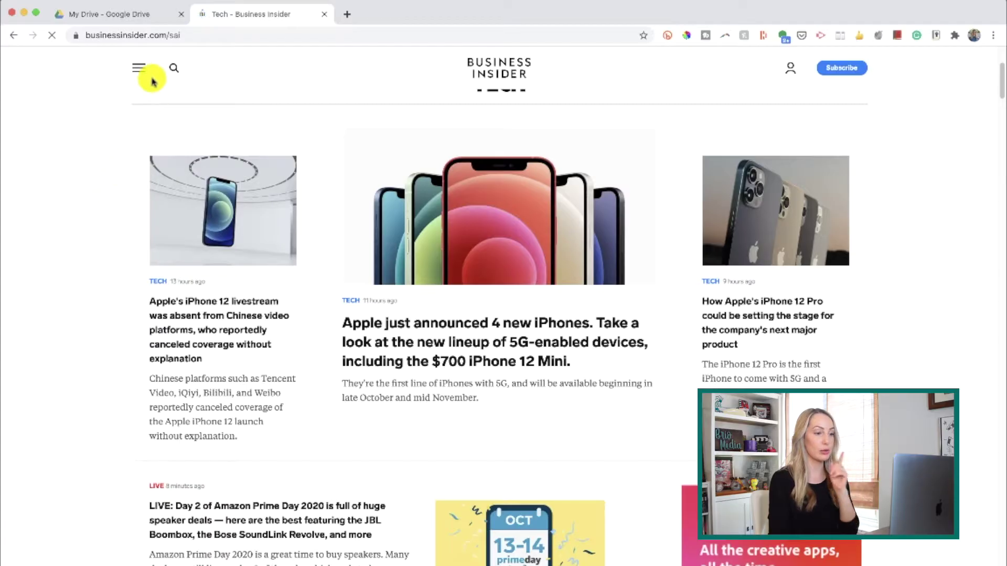
{"action": "left_click", "coordinate": [152, 34]}
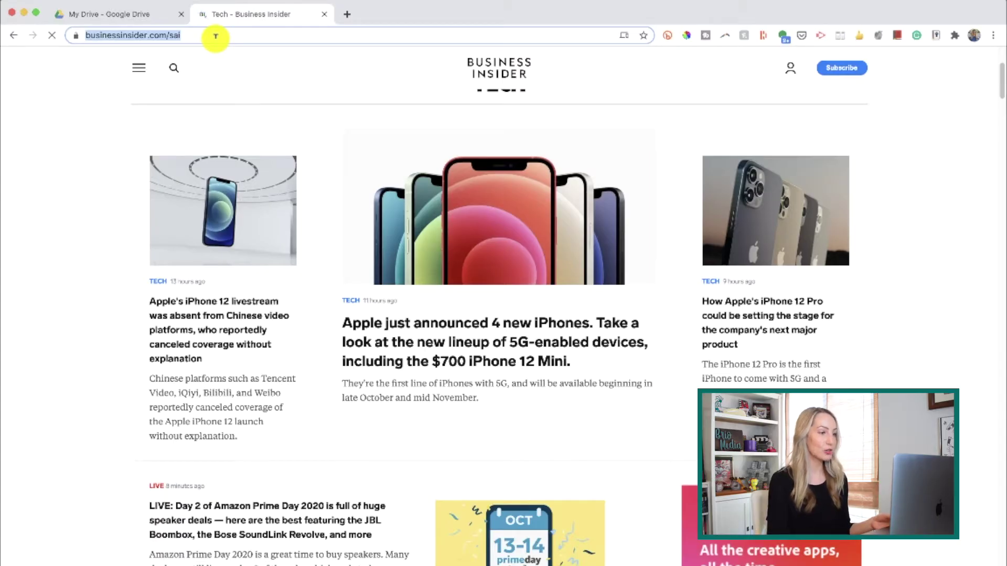
{"action": "type", "text": "doc."}
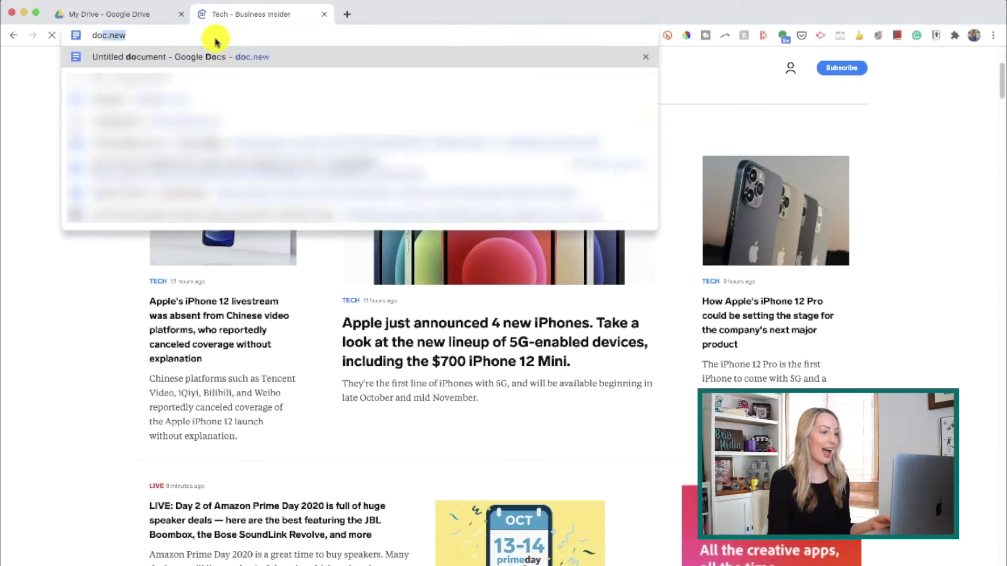
{"action": "type", "text": "new"}
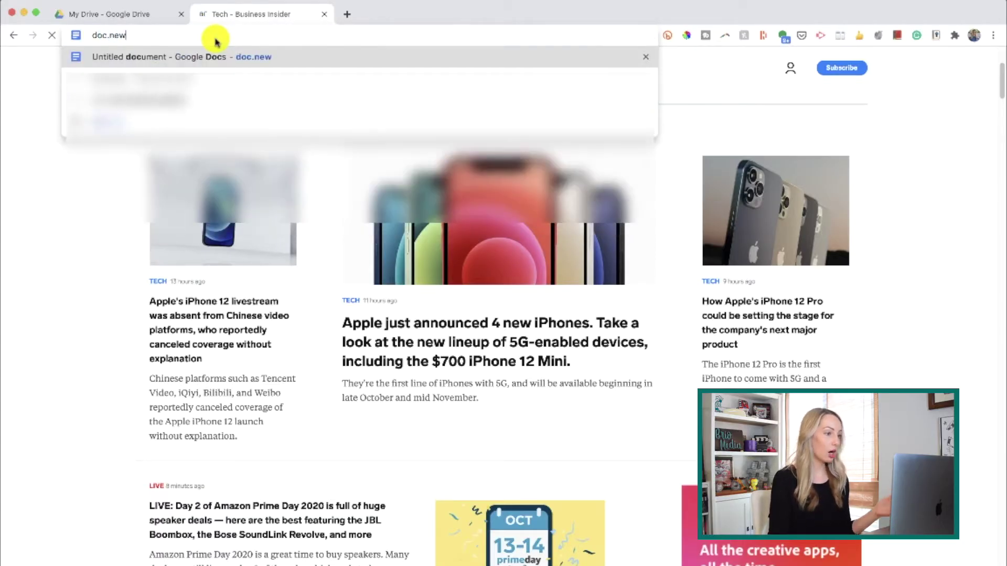
{"action": "key", "text": "Return"}
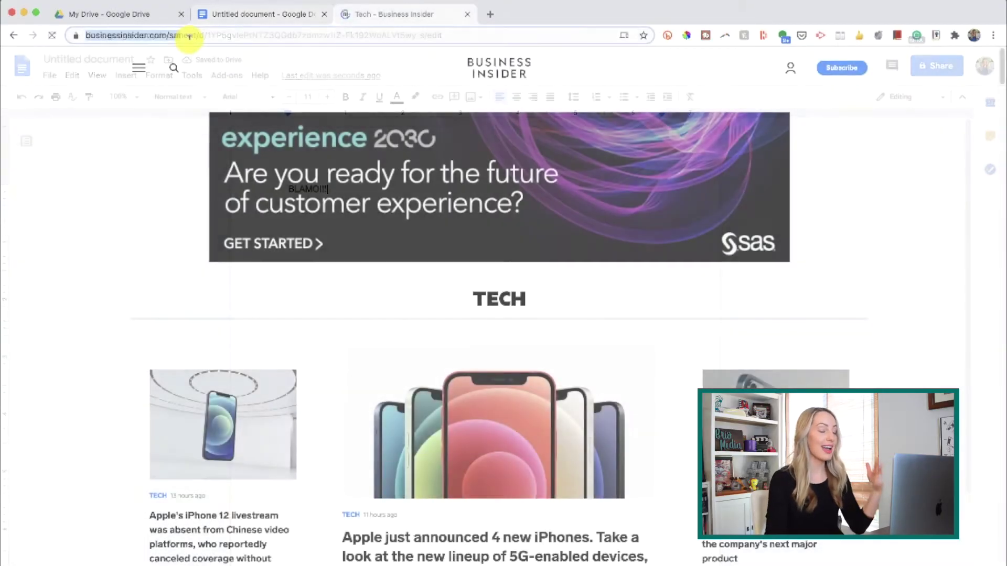
{"action": "type", "text": "forms.new"}
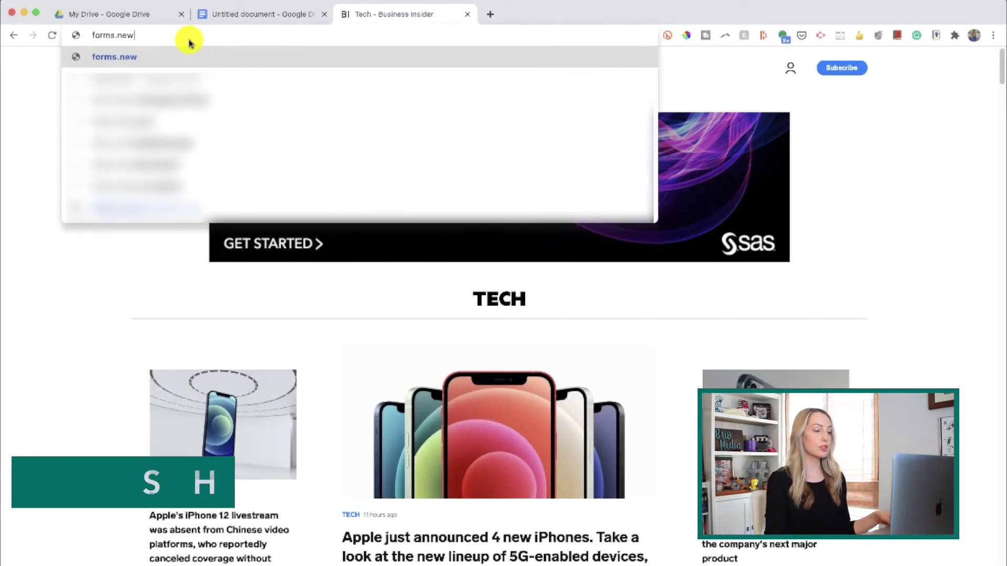
- Create a form asking 'Is this the coolest thing ever?' with answer options Yes and No
{"action": "key", "text": "Return"}
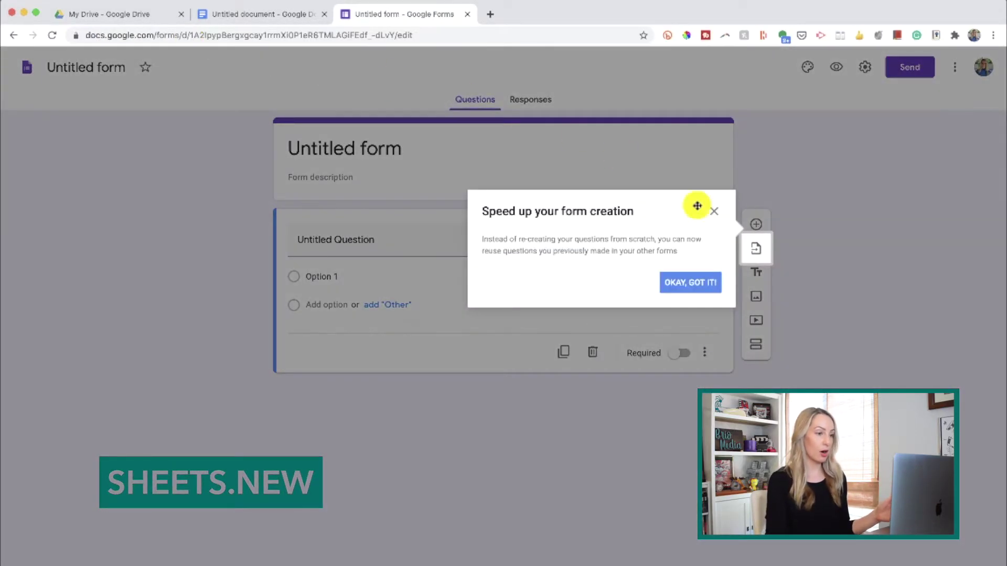
{"action": "left_click", "coordinate": [711, 208]}
{"action": "left_click", "coordinate": [349, 239]}
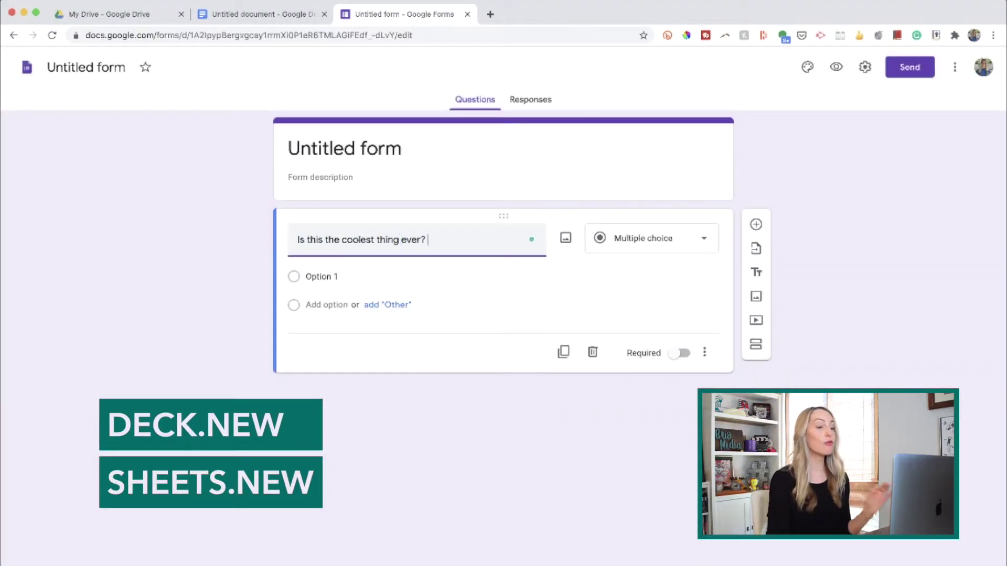
{"action": "left_click", "coordinate": [349, 276]}
{"action": "type", "text": "Yes"}
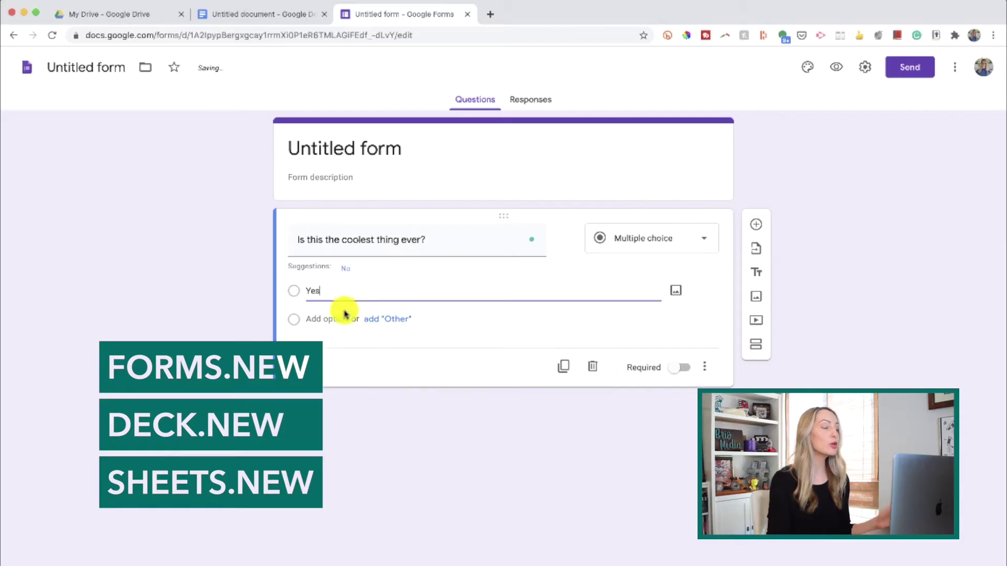
{"action": "left_click", "coordinate": [344, 313]}
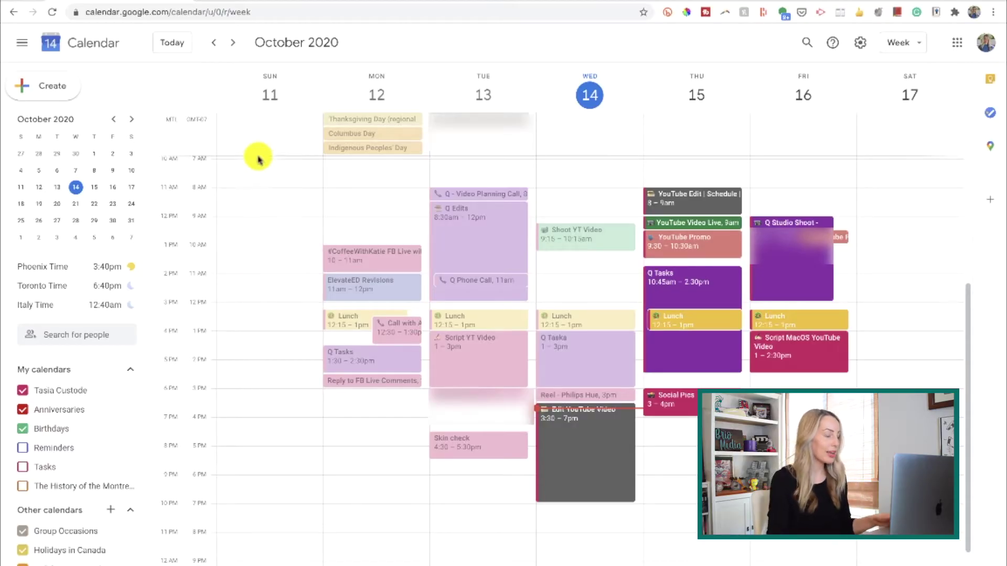
- Switch back to the My Drive tab
{"action": "left_click", "coordinate": [267, 3]}
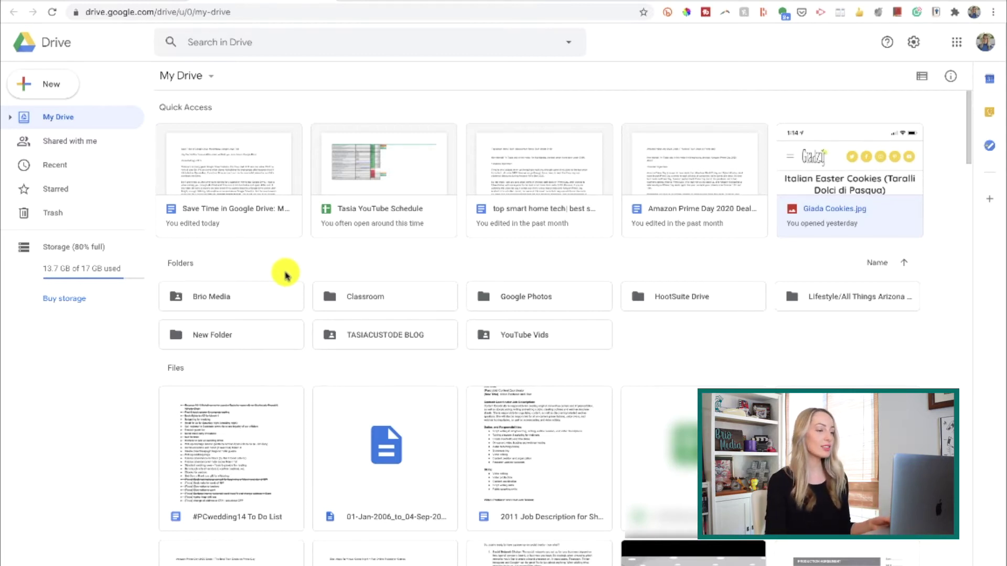
- Change the Brio Media folder's colour from grey to light blue
{"action": "left_click", "coordinate": [280, 296]}
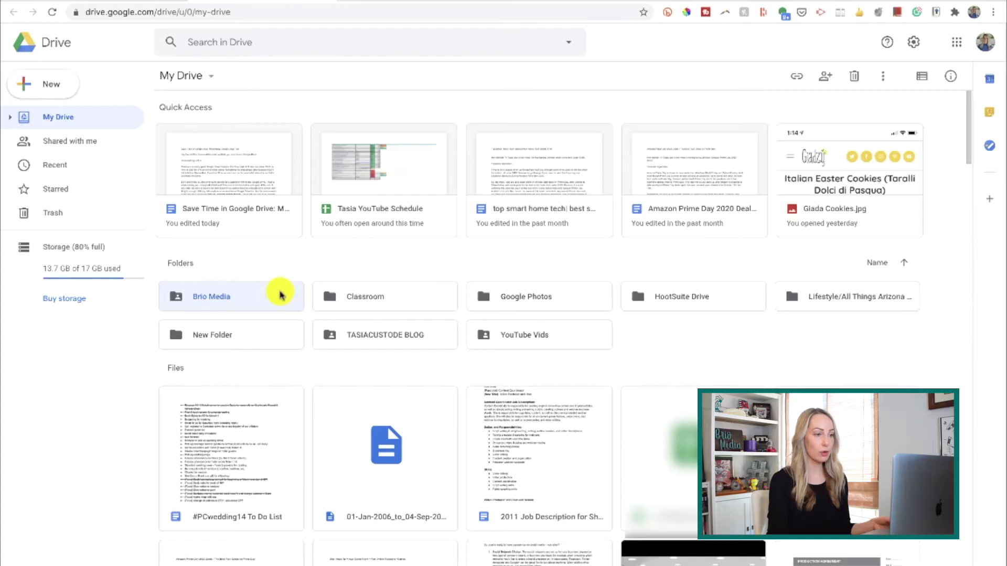
{"action": "right_click", "coordinate": [279, 295]}
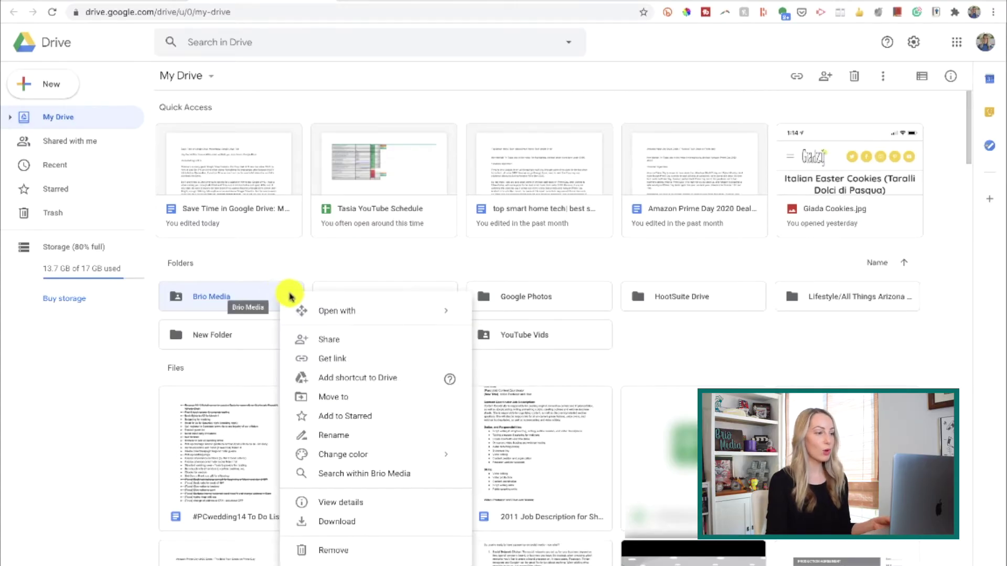
{"action": "mouse_move", "coordinate": [395, 458]}
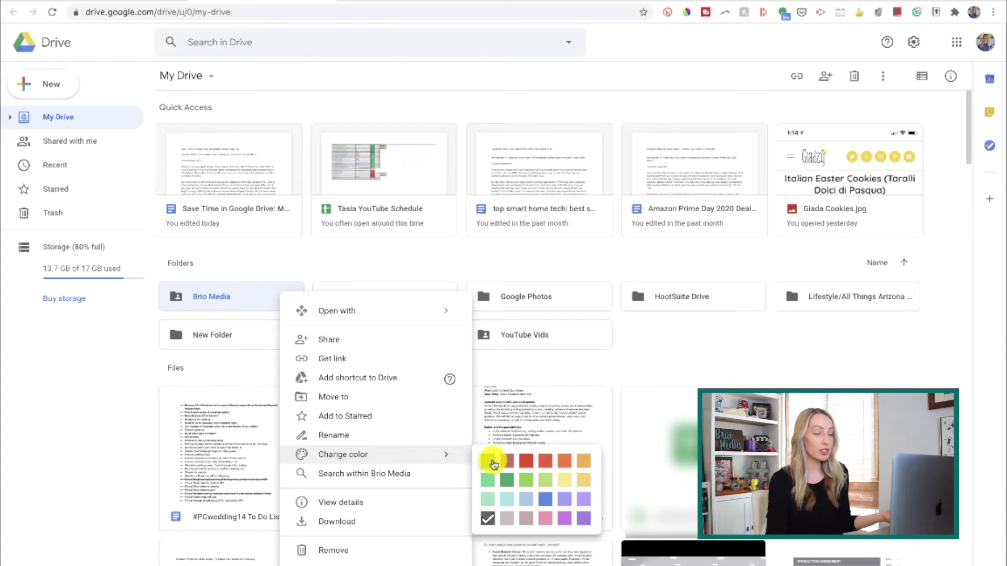
{"action": "left_click", "coordinate": [510, 502]}
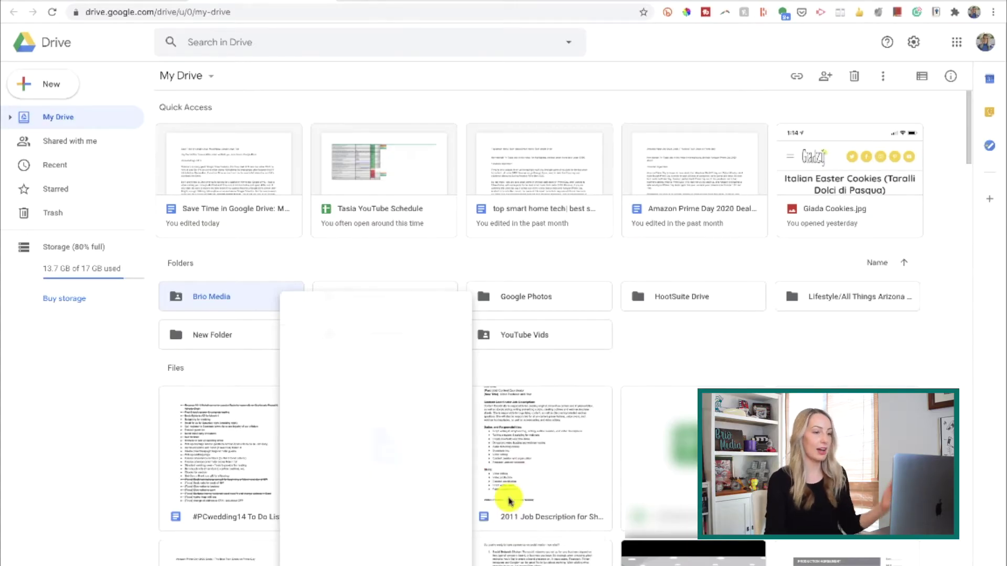
{"action": "left_click", "coordinate": [311, 269]}
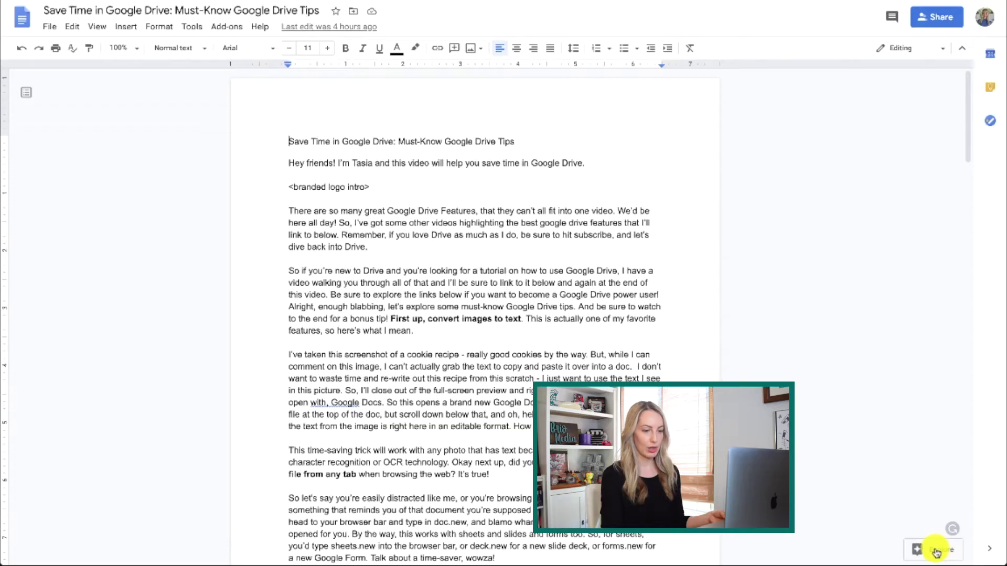
- Search Explore for 'Google Drive' and browse the web results, then the image results
{"action": "left_click", "coordinate": [939, 550]}
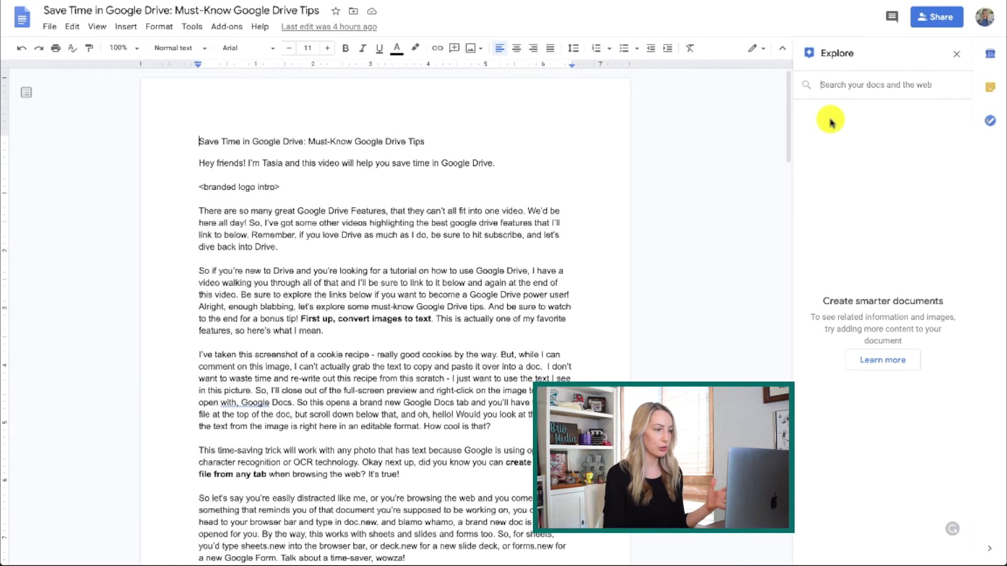
{"action": "type", "text": "Googl"}
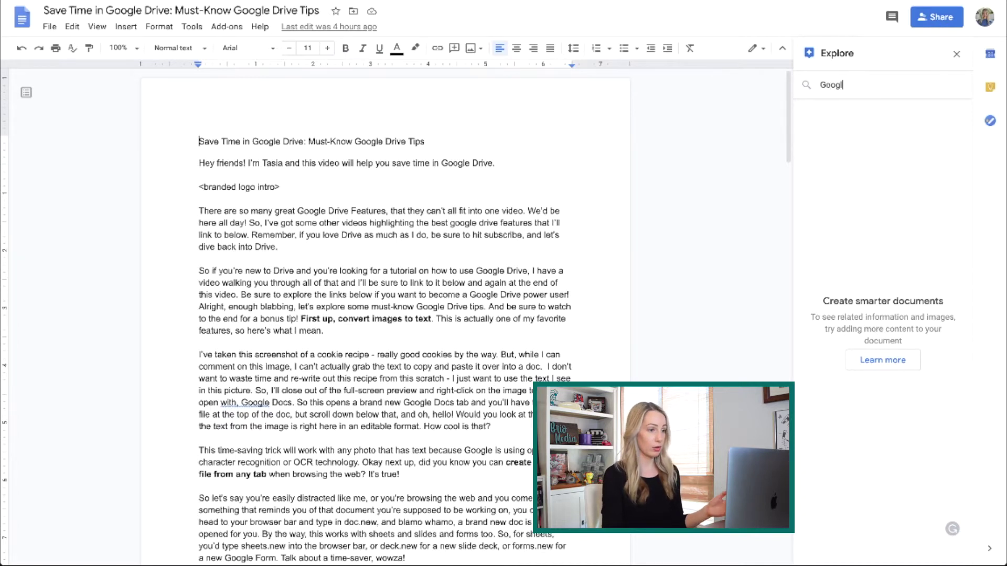
{"action": "type", "text": "e Drive"}
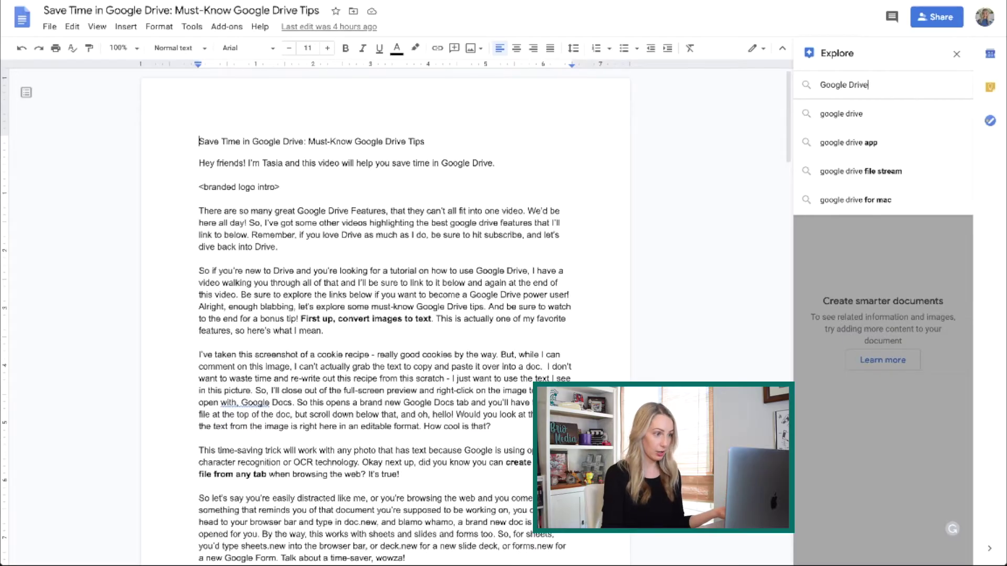
{"action": "key", "text": "Return"}
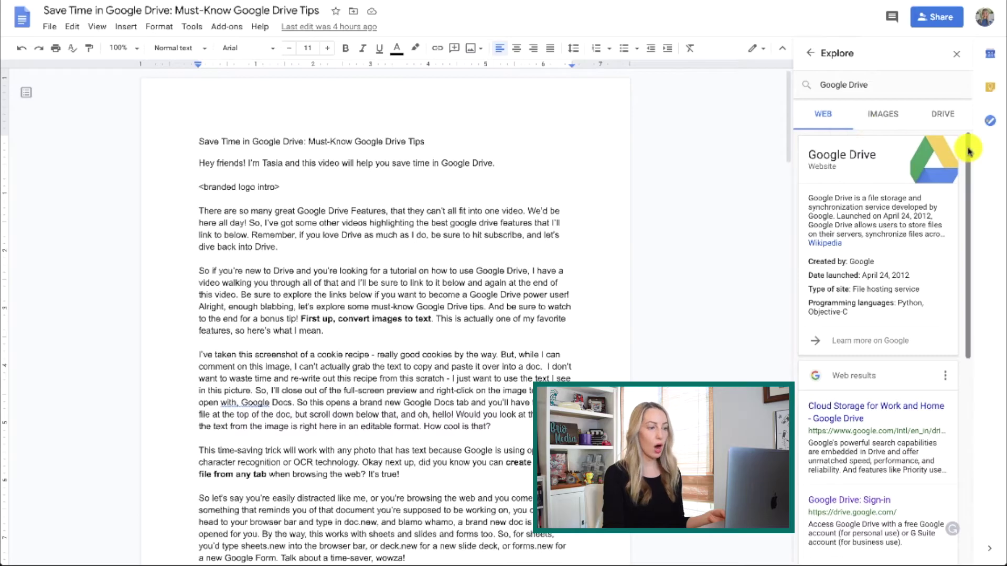
{"action": "left_click_drag", "start_coordinate": [968, 152], "coordinate": [973, 296]}
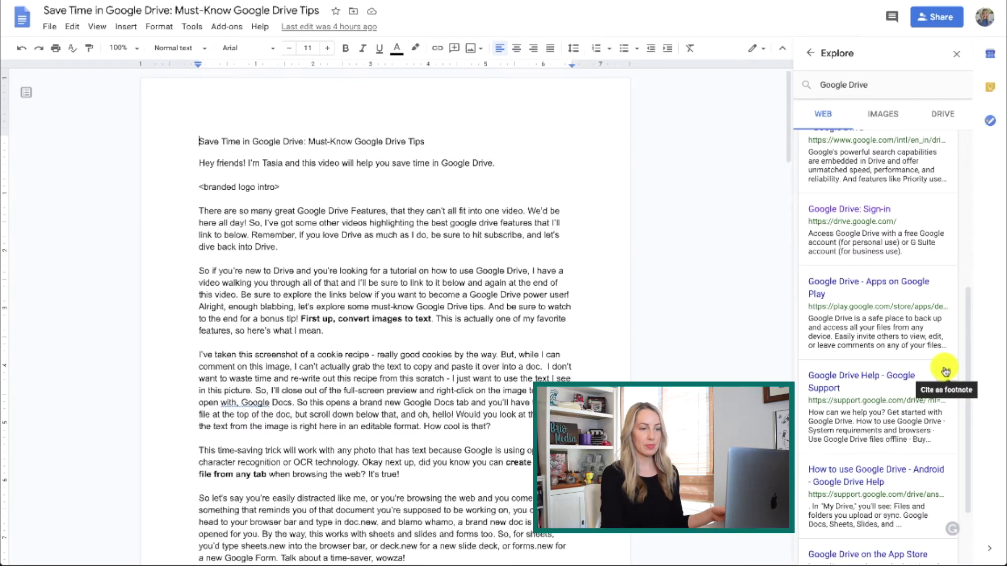
{"action": "left_click", "coordinate": [876, 115]}
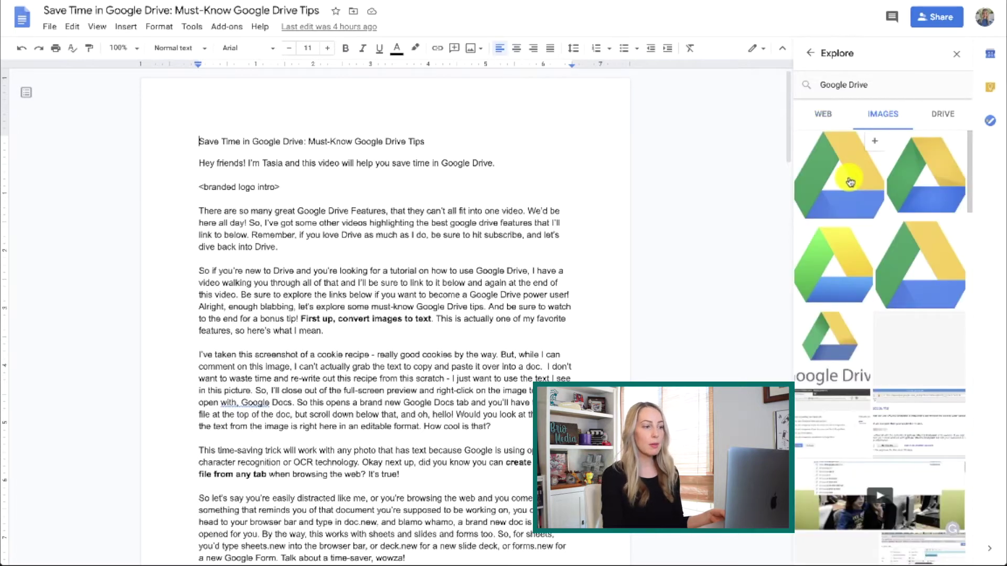
- Drag the first Google Drive logo from Explore into the document above the cookie-recipe paragraph
{"action": "left_click_drag", "start_coordinate": [850, 182], "coordinate": [342, 338]}
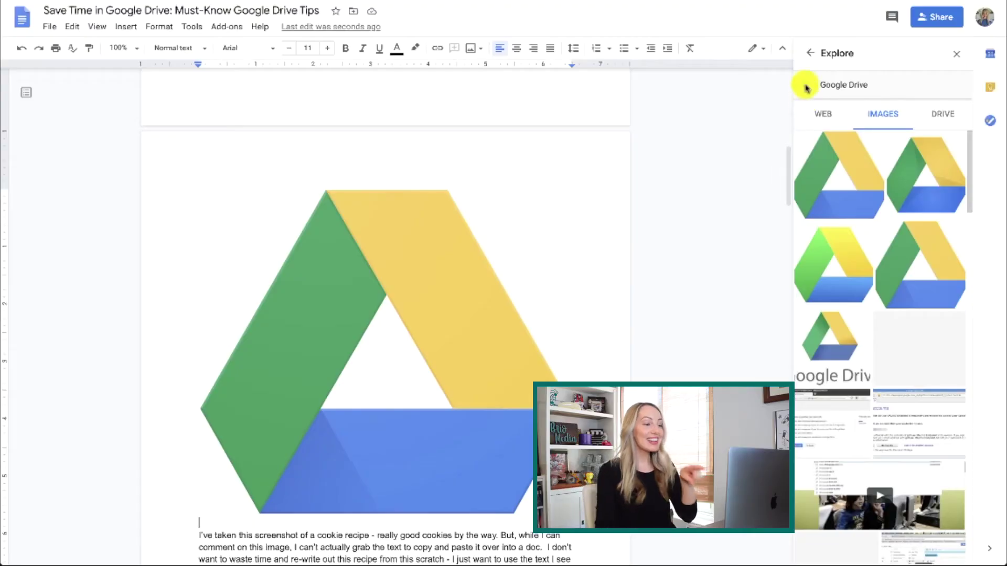
- Switch the 'Google Drive' Explore results to Drive files and scroll through them
{"action": "left_click", "coordinate": [810, 53]}
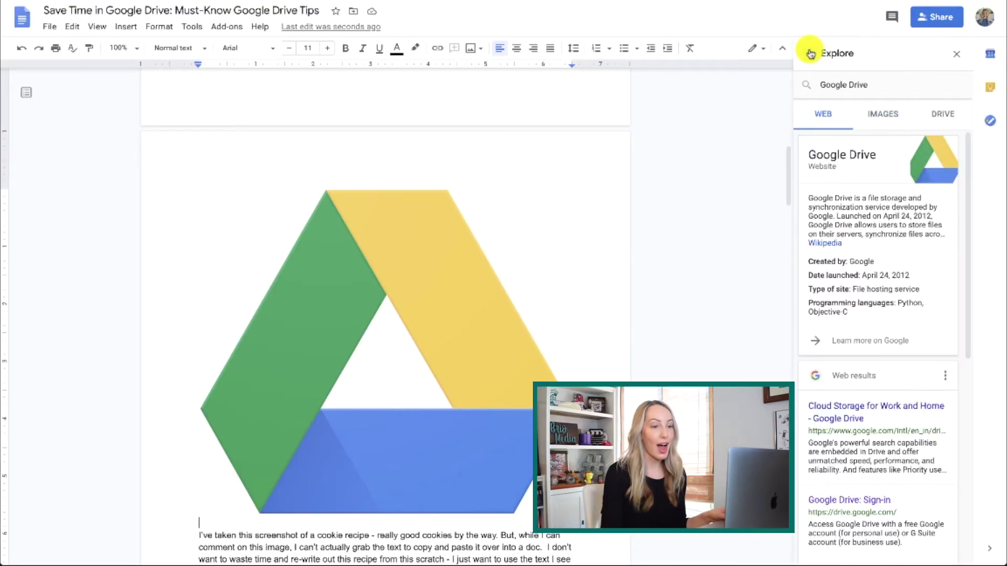
{"action": "left_click", "coordinate": [944, 115]}
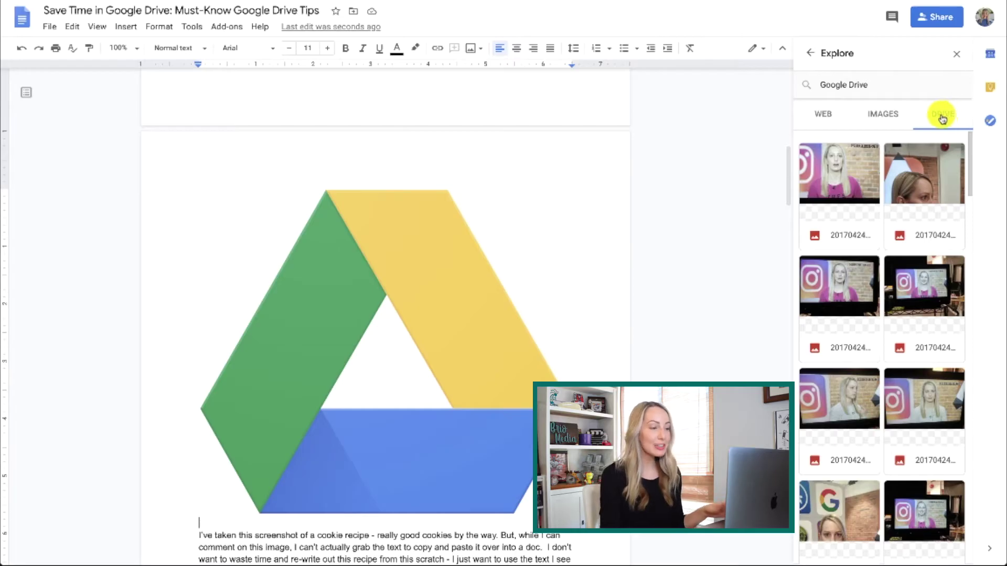
{"action": "left_click_drag", "start_coordinate": [972, 138], "coordinate": [972, 262]}
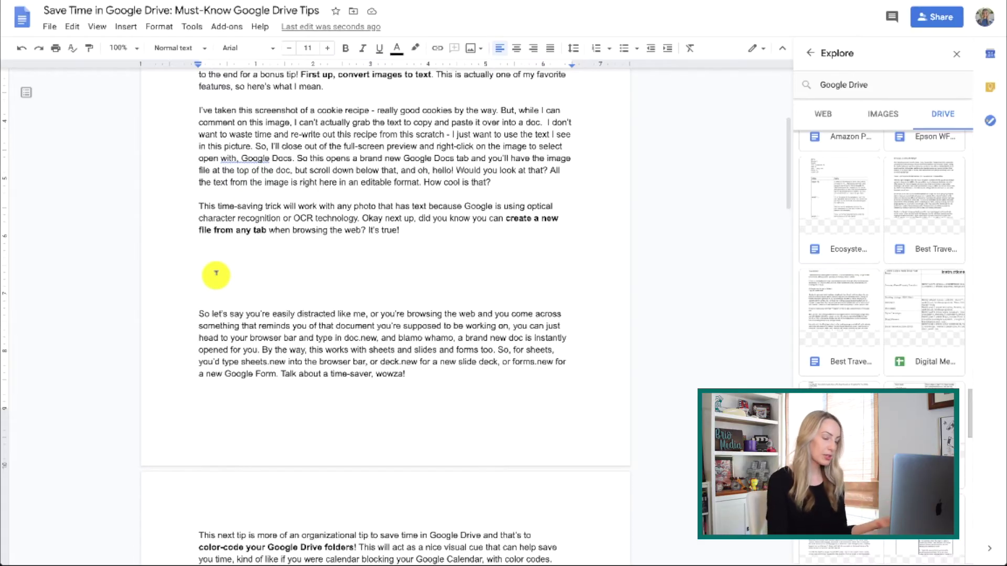
- Type 'lifehacker', link it to the Lifehacker website, and start a new line
{"action": "type", "text": "lifehack"}
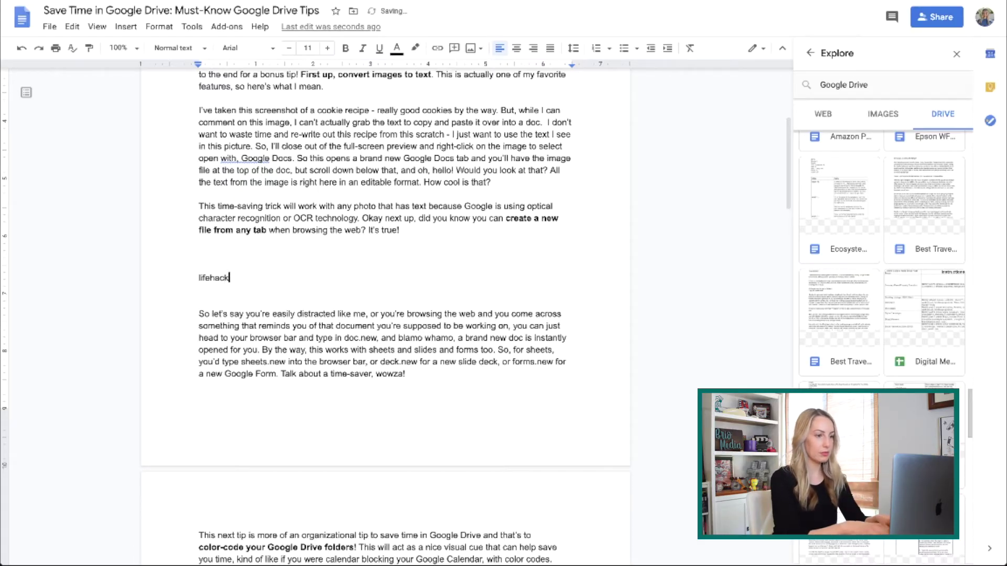
{"action": "type", "text": "er"}
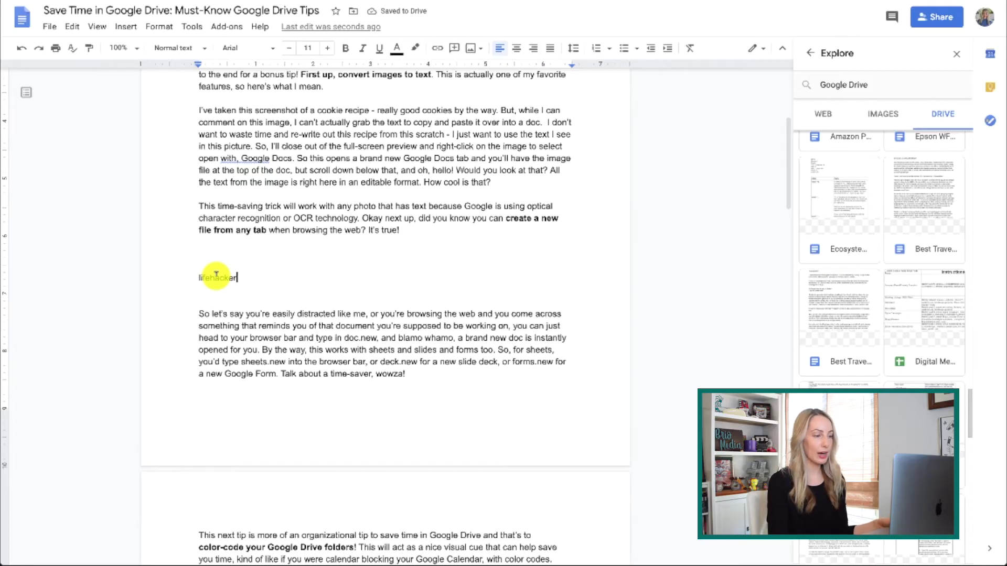
{"action": "double_click", "coordinate": [217, 277]}
{"action": "right_click", "coordinate": [220, 279]}
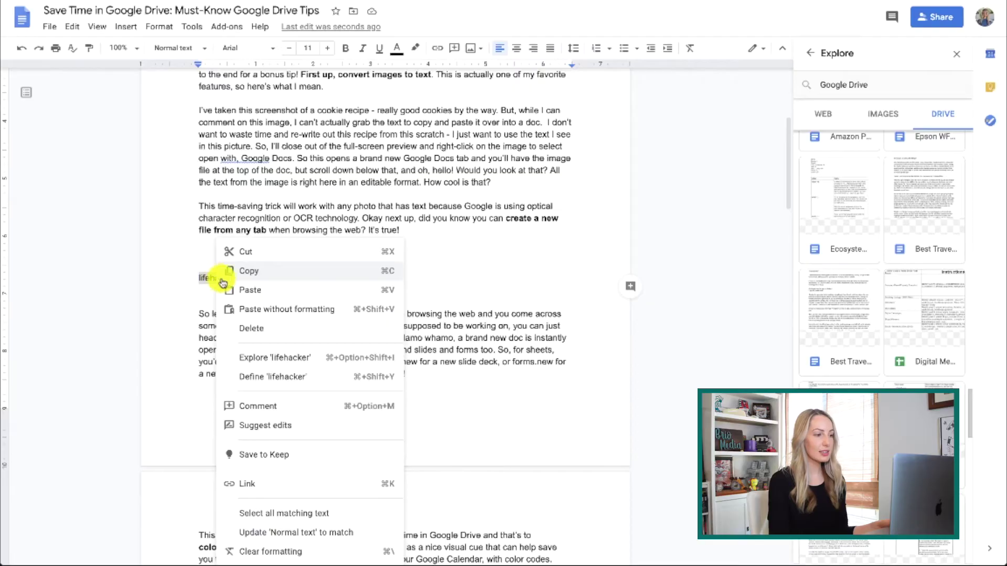
{"action": "left_click", "coordinate": [309, 485]}
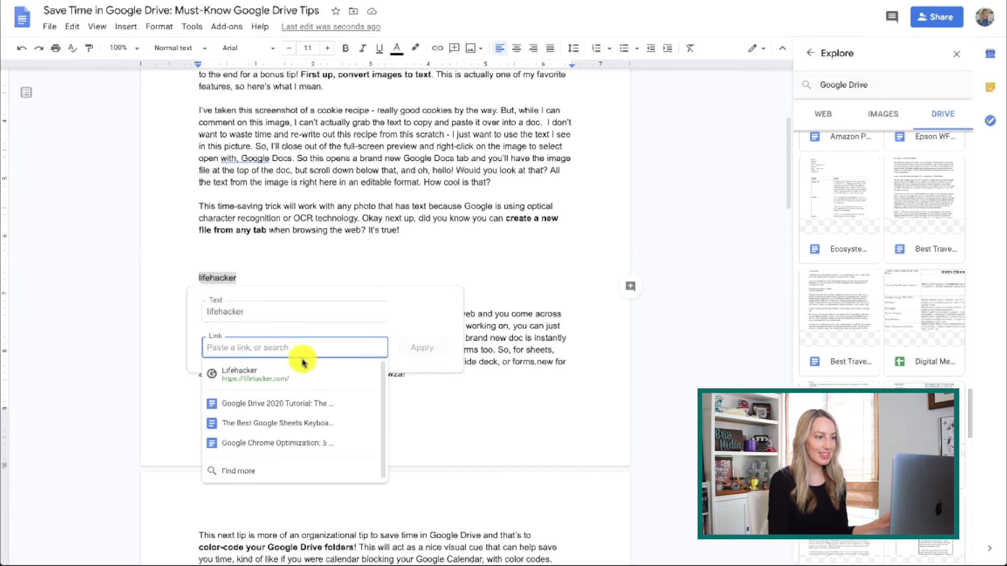
{"action": "left_click", "coordinate": [316, 373]}
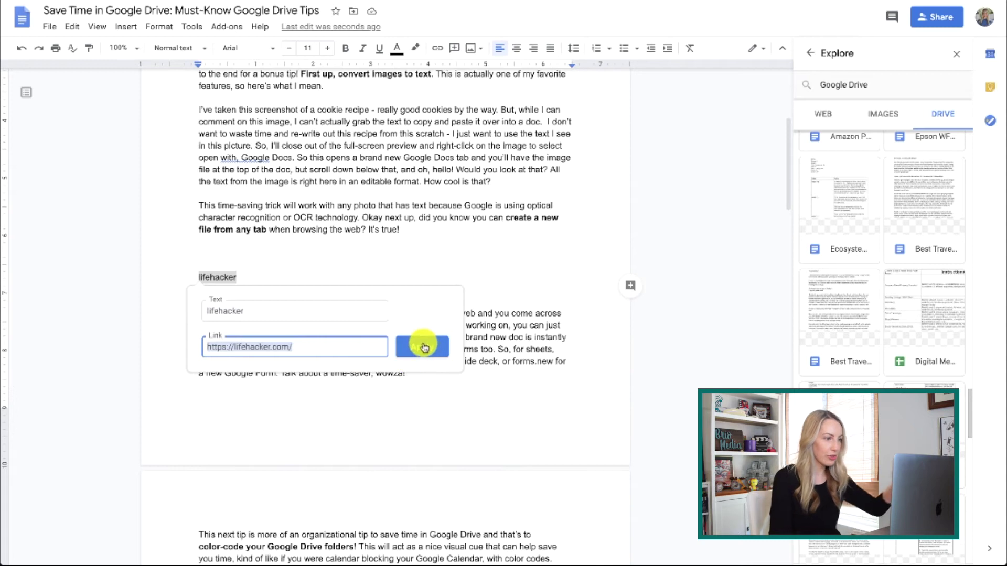
{"action": "left_click", "coordinate": [417, 343]}
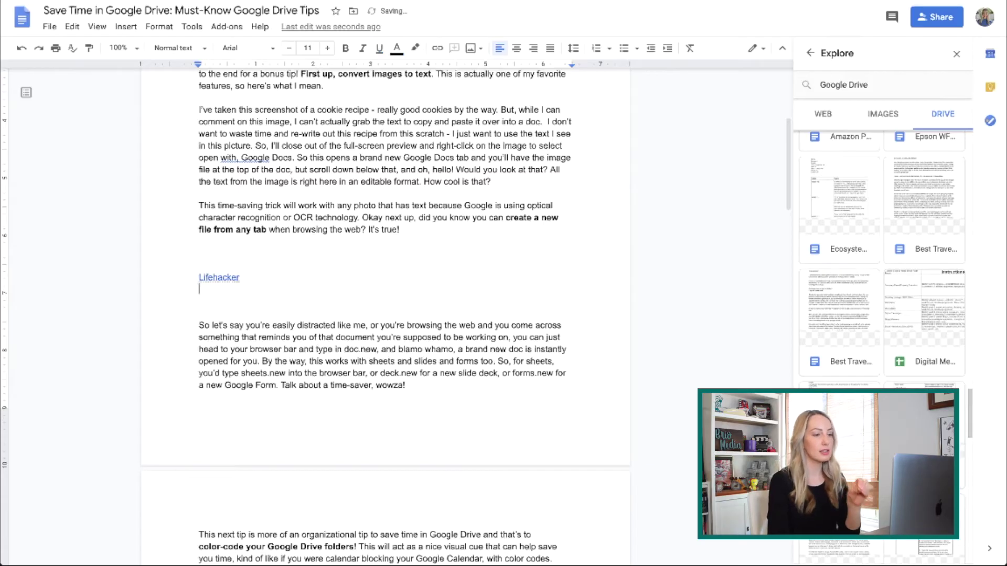
{"action": "key", "text": "Return"}
{"action": "key", "text": "Return"}
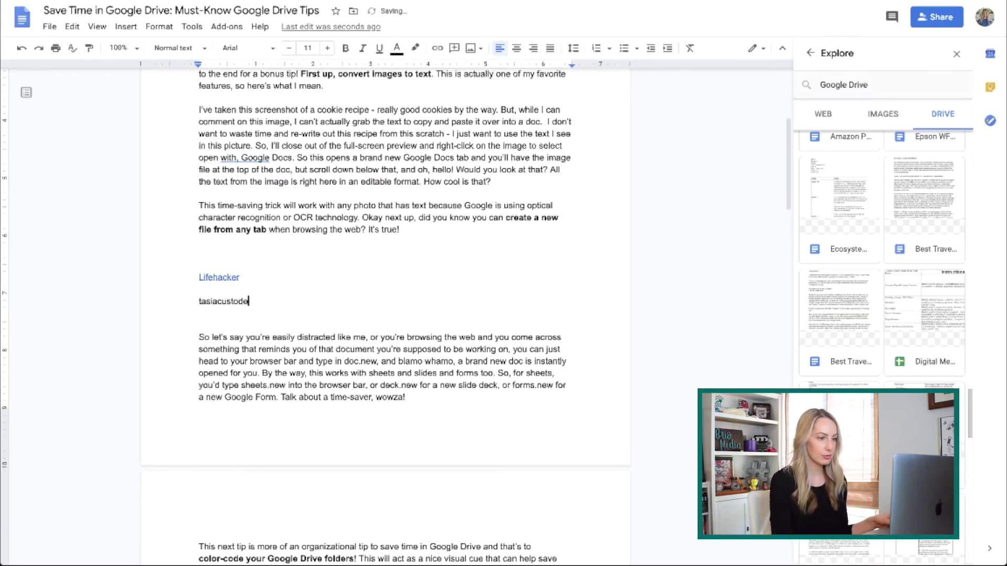
- Link the presenter's typed name to her personal website address
{"action": "double_click", "coordinate": [219, 301]}
{"action": "right_click", "coordinate": [218, 301]}
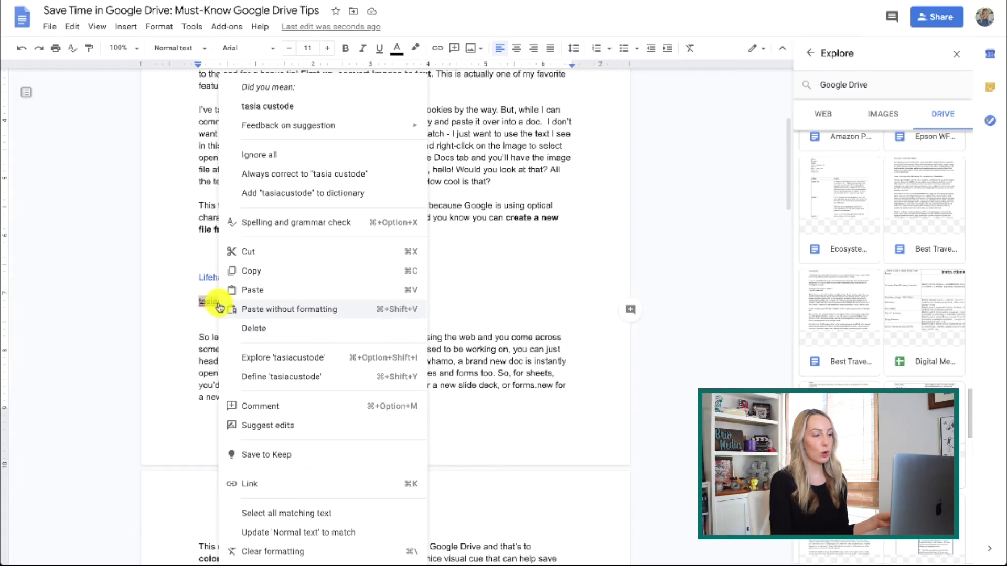
{"action": "left_click", "coordinate": [296, 483]}
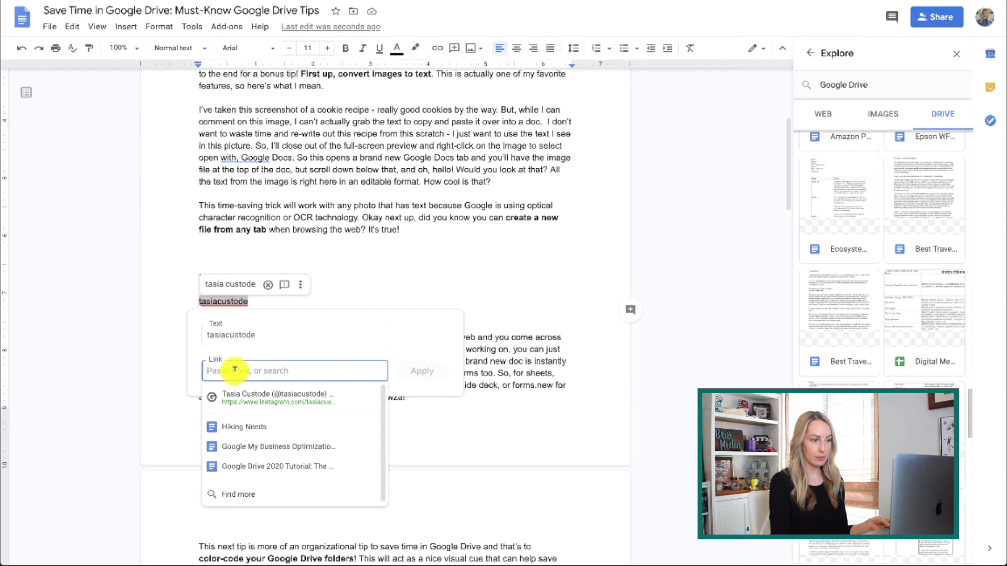
{"action": "type", "text": "tasiacustod"}
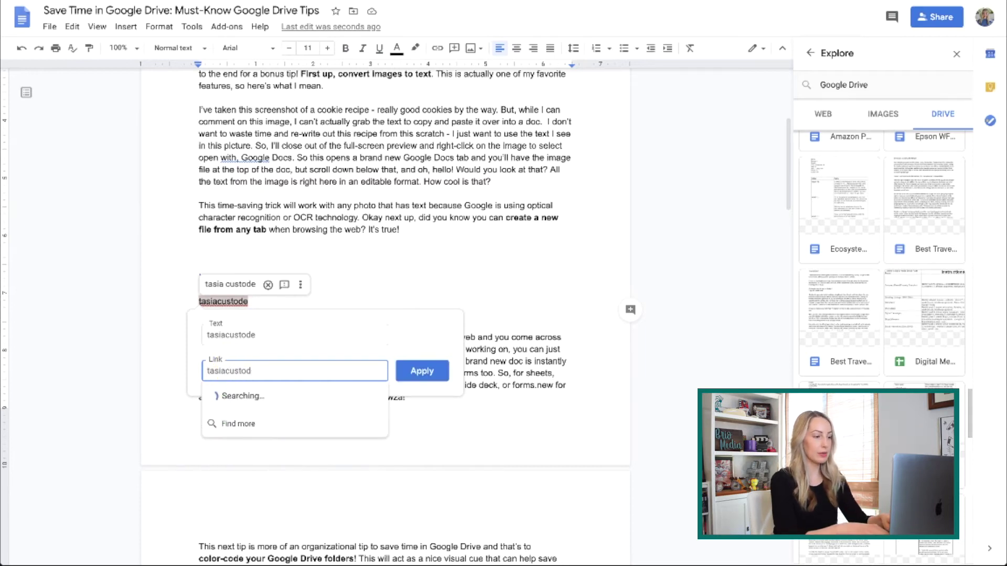
{"action": "type", "text": "e.c"}
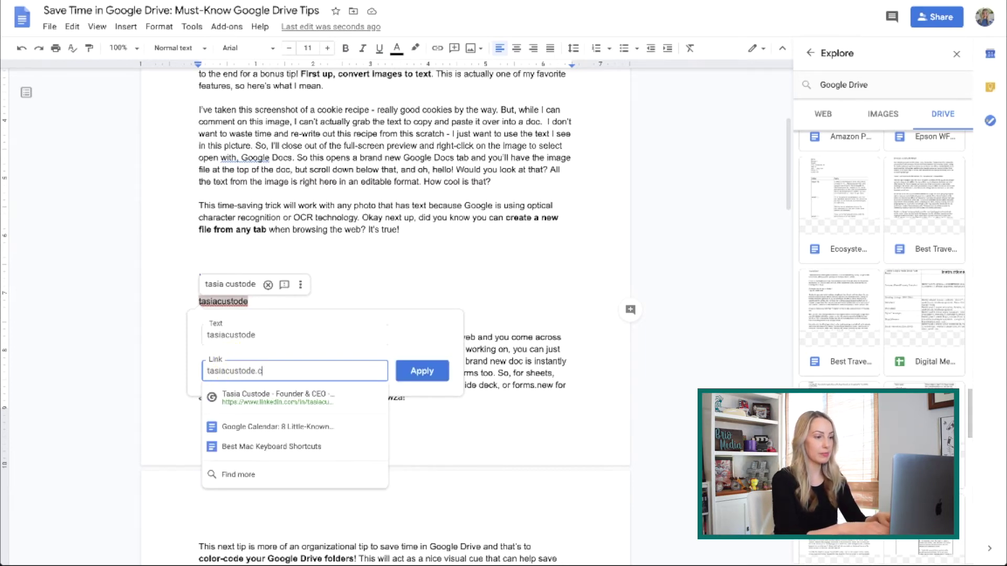
{"action": "type", "text": "om"}
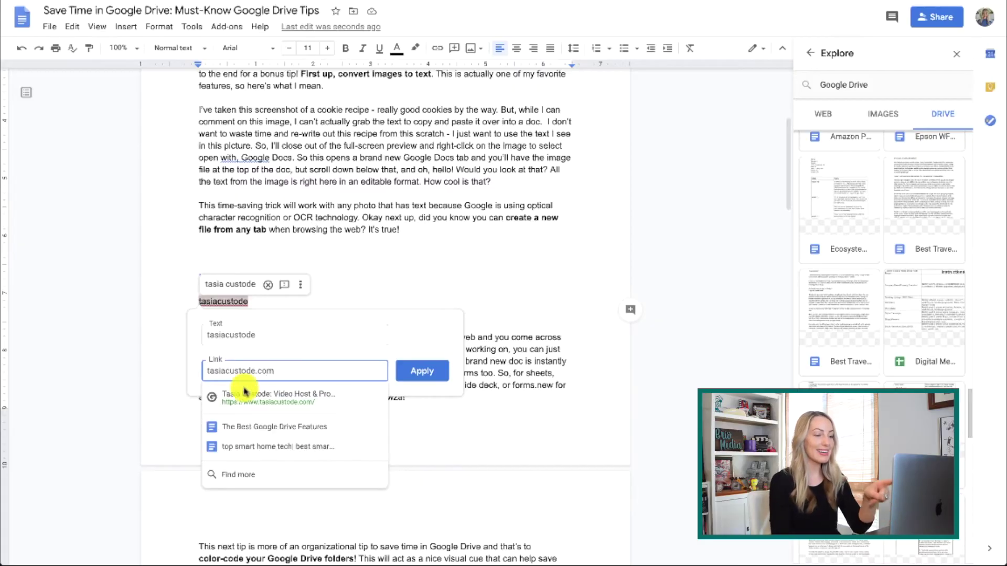
{"action": "left_click", "coordinate": [340, 399]}
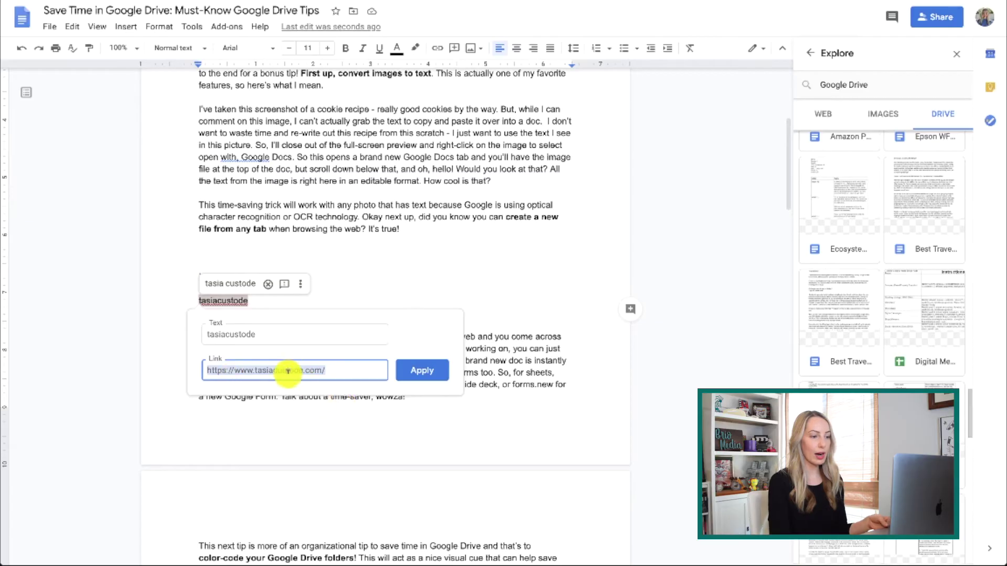
{"action": "left_click", "coordinate": [429, 375]}
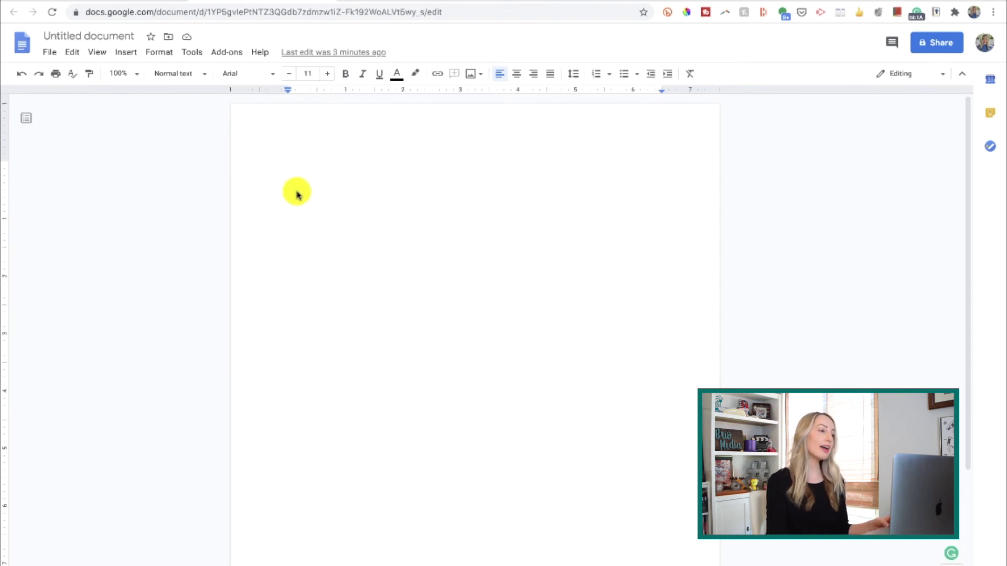
- Turn on voice typing from the Tools menu for the blank Untitled document
{"action": "left_click", "coordinate": [192, 53]}
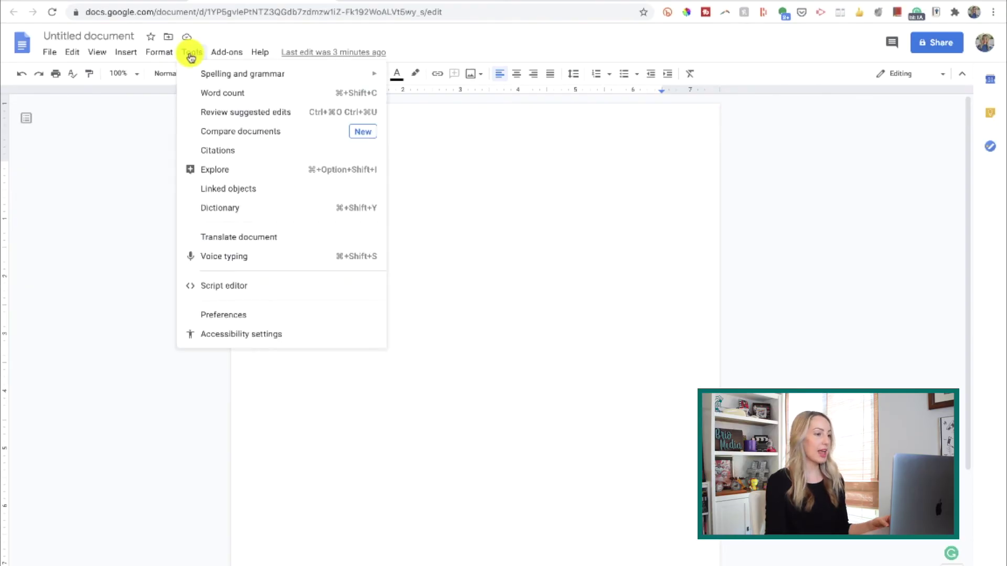
{"action": "left_click", "coordinate": [277, 256]}
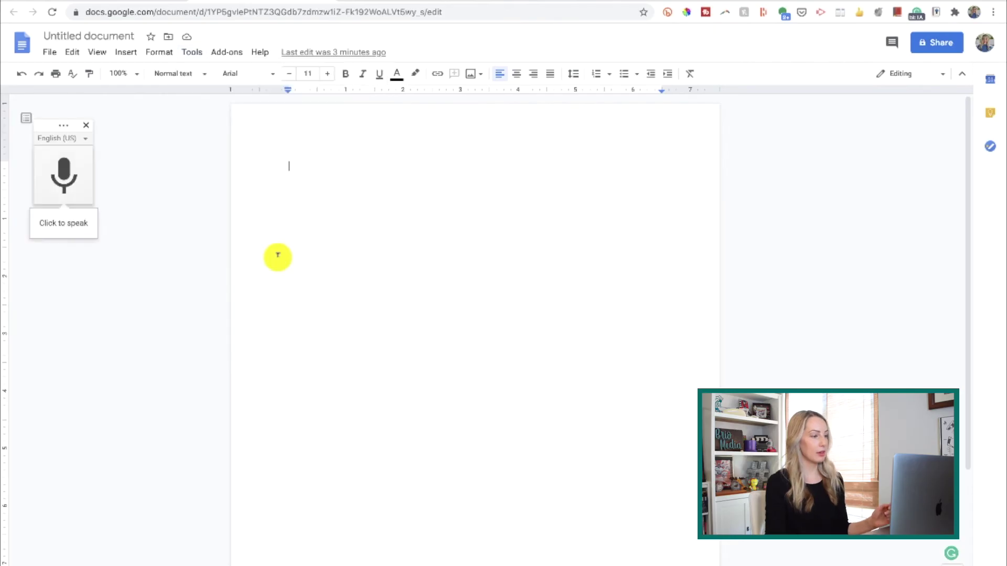
- Dictate a sentence saying speech is typed in real time, quicker than manual typing
{"action": "left_click", "coordinate": [67, 176]}
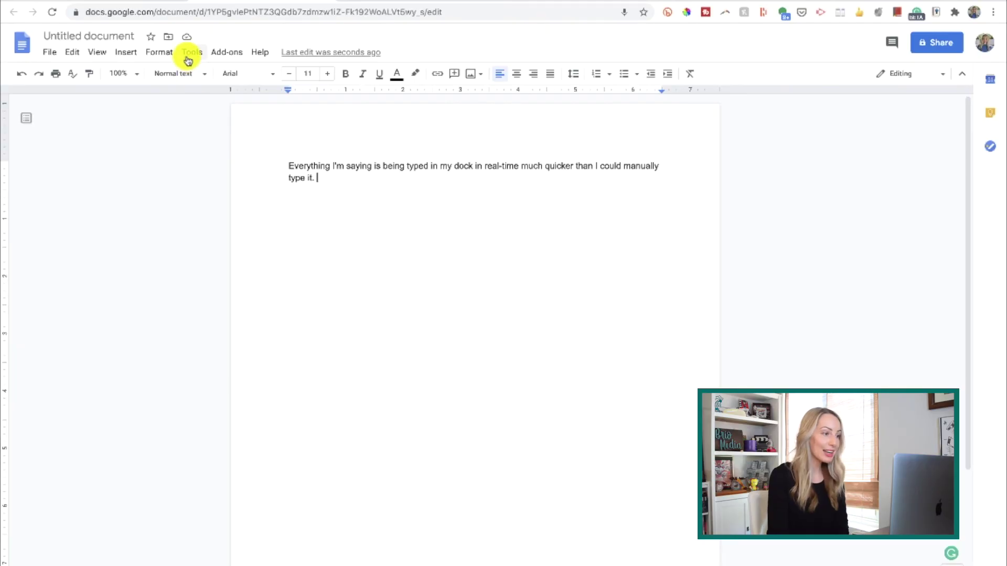
{"action": "left_click", "coordinate": [189, 54]}
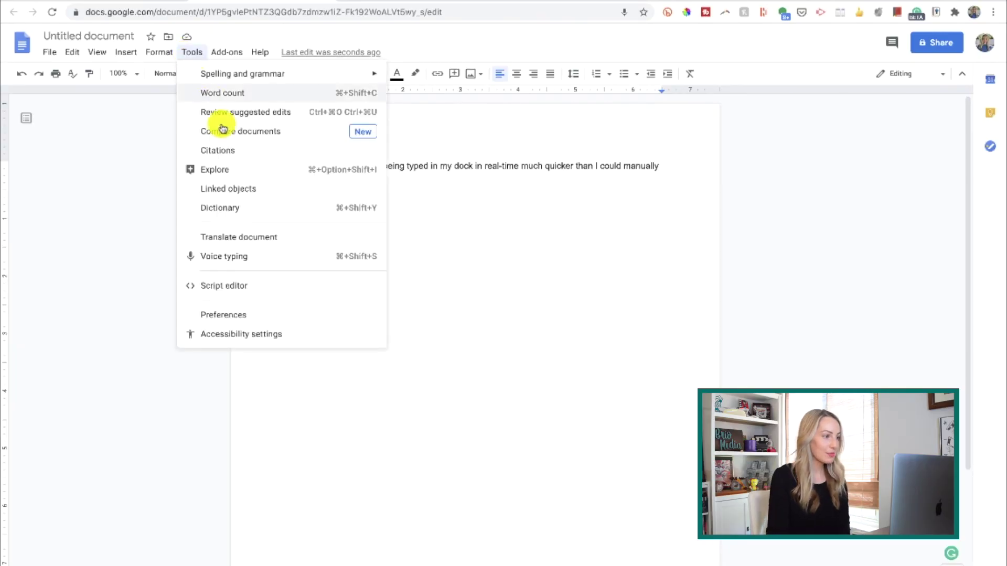
- Translate the document into Italian, creating 'Translated copy of Untitled document'
{"action": "left_click", "coordinate": [284, 242]}
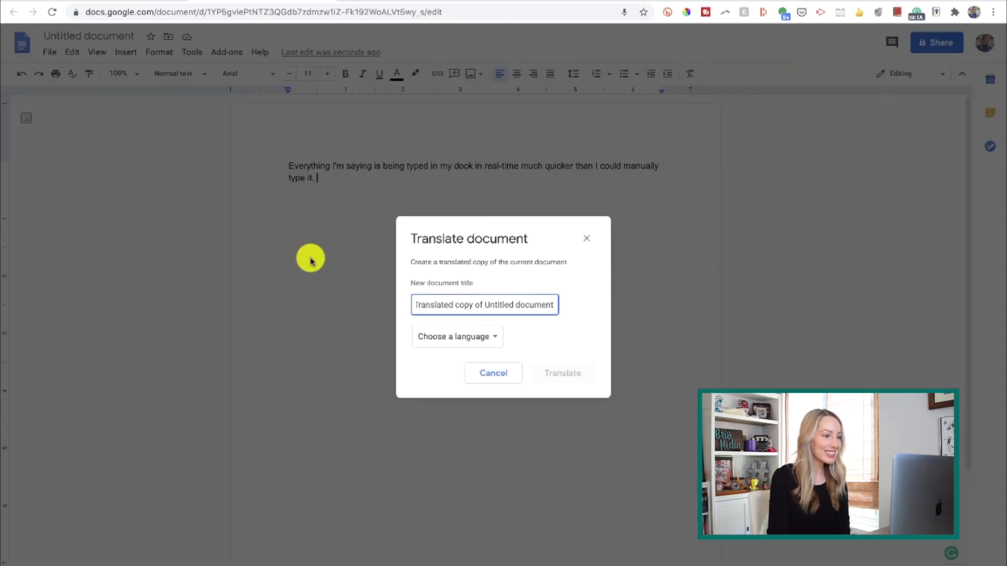
{"action": "left_click", "coordinate": [493, 336]}
{"action": "scroll", "coordinate": [495, 338], "scroll_direction": "down", "scroll_amount": 10}
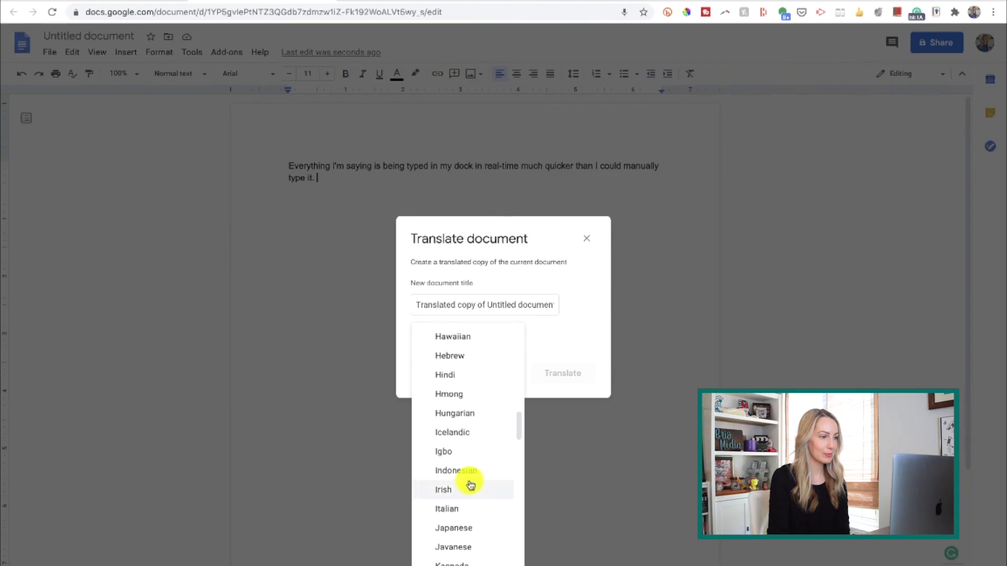
{"action": "left_click", "coordinate": [563, 373]}
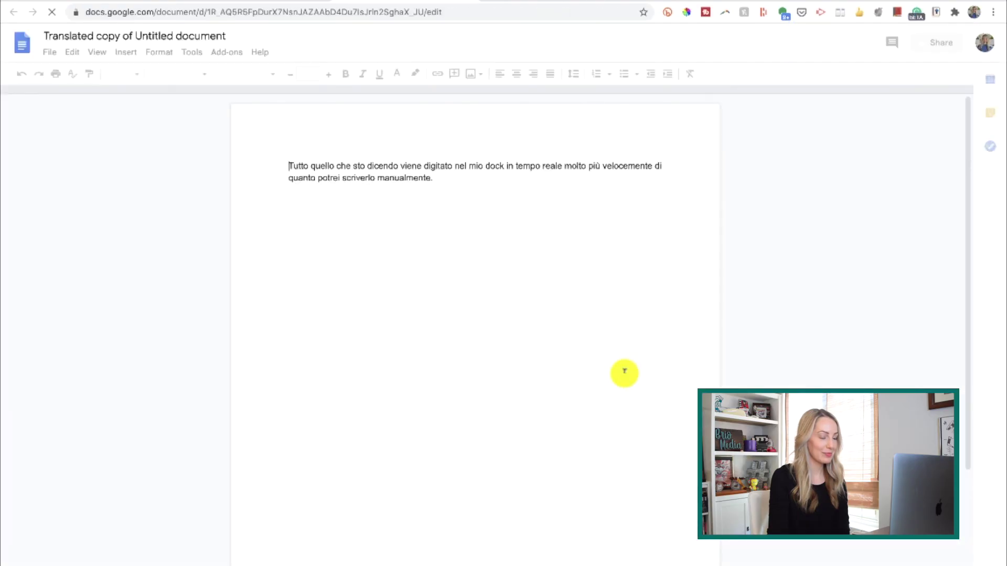